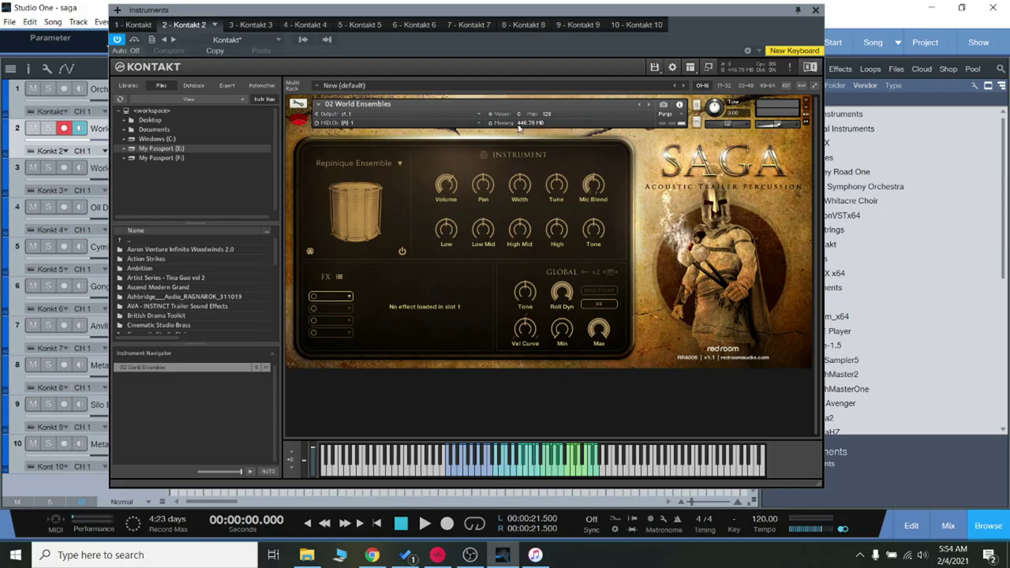
# - Nudge the Kontakt instruments window right and close it to reveal the ten percussion tracks
pyautogui.moveTo(676, 16); pyautogui.dragTo(687, 16)
pyautogui.click(827, 12)
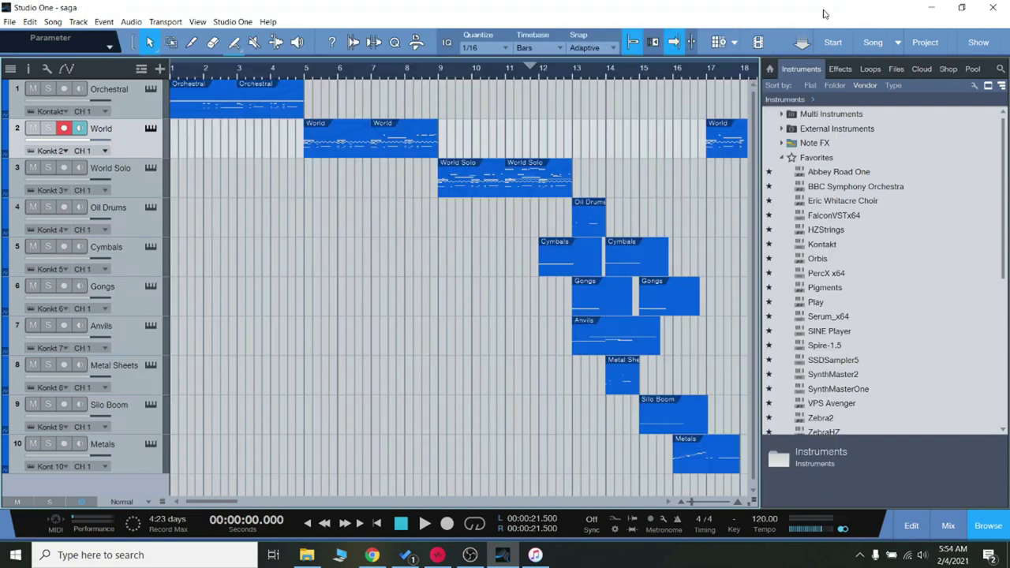
# - Reopen Kontakt from the Orchestral track and show each track's SAGA patch, World through Metals
pyautogui.click(150, 90)
pyautogui.moveTo(509, 11); pyautogui.dragTo(566, 17)
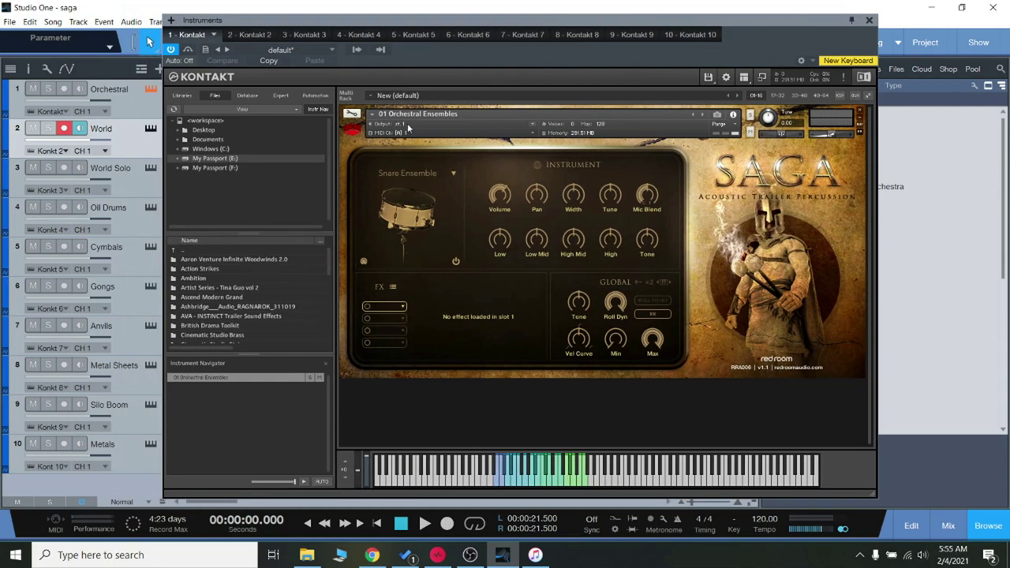
pyautogui.click(149, 127)
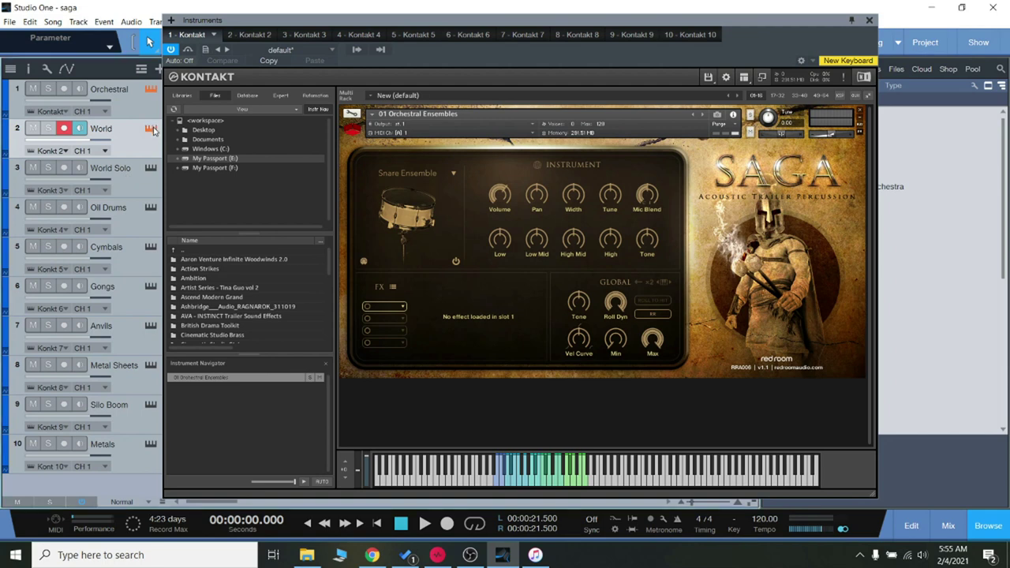
pyautogui.click(150, 168)
pyautogui.click(150, 207)
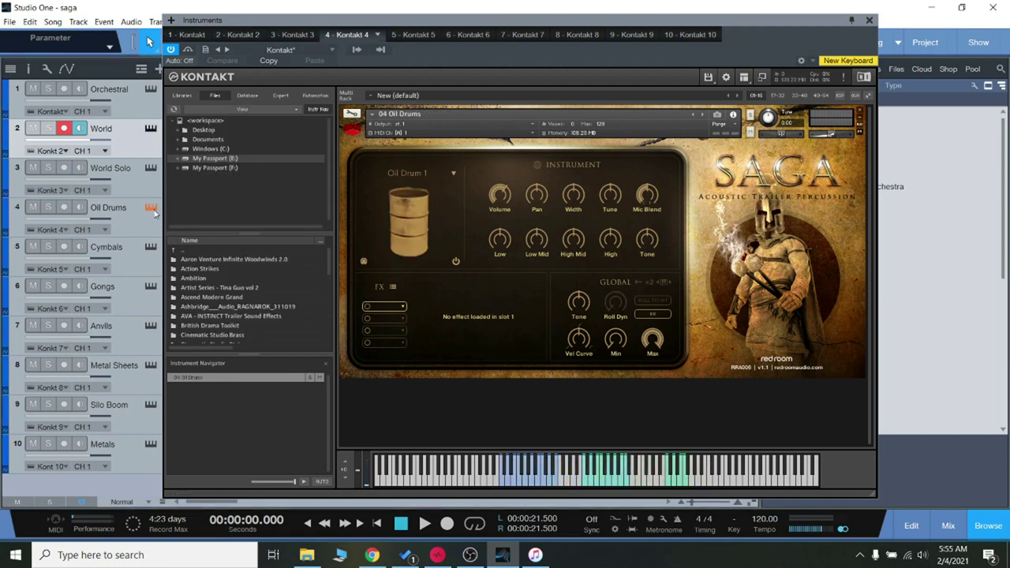
pyautogui.click(150, 247)
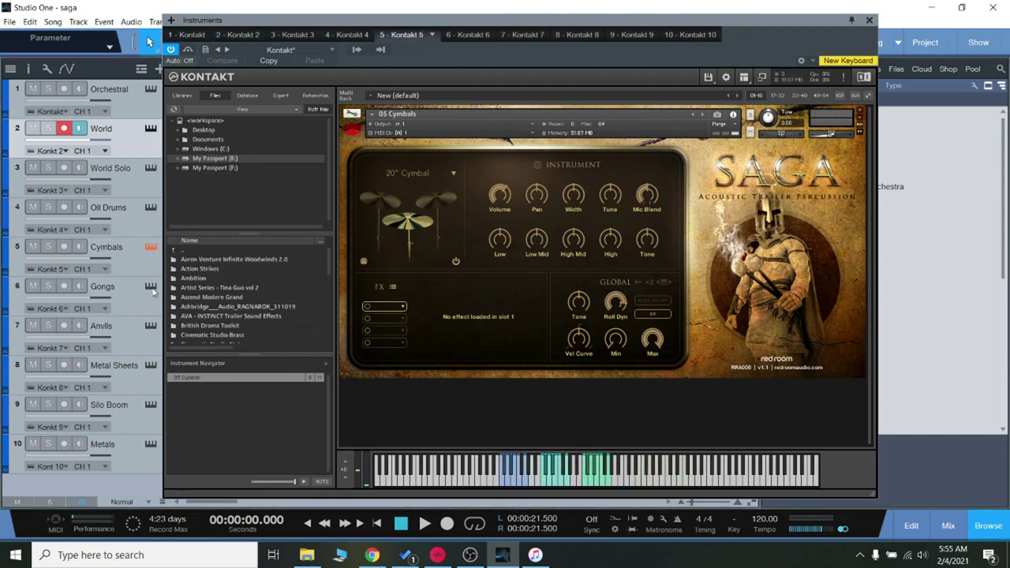
pyautogui.click(150, 287)
pyautogui.click(150, 326)
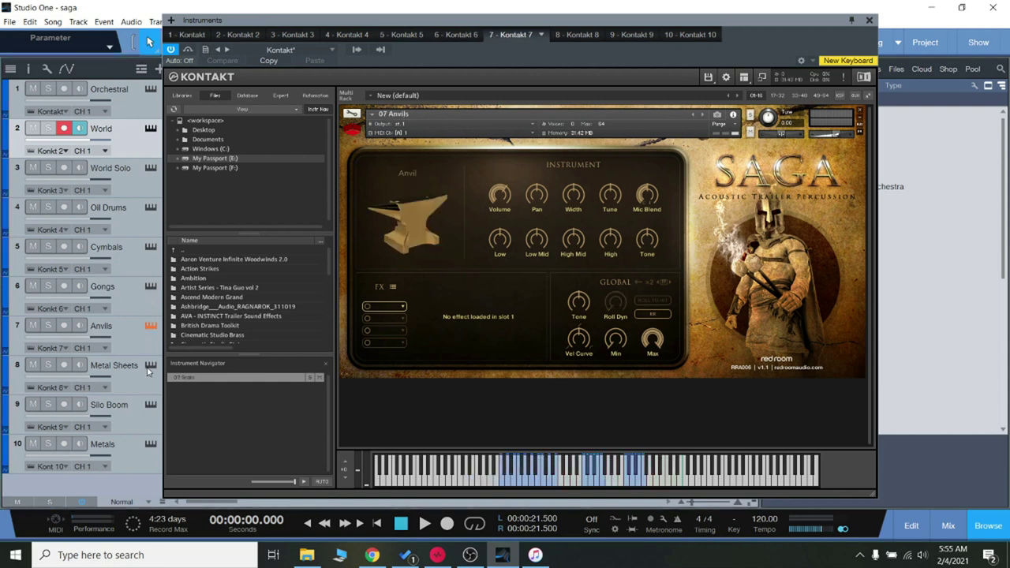
pyautogui.click(150, 365)
pyautogui.click(150, 406)
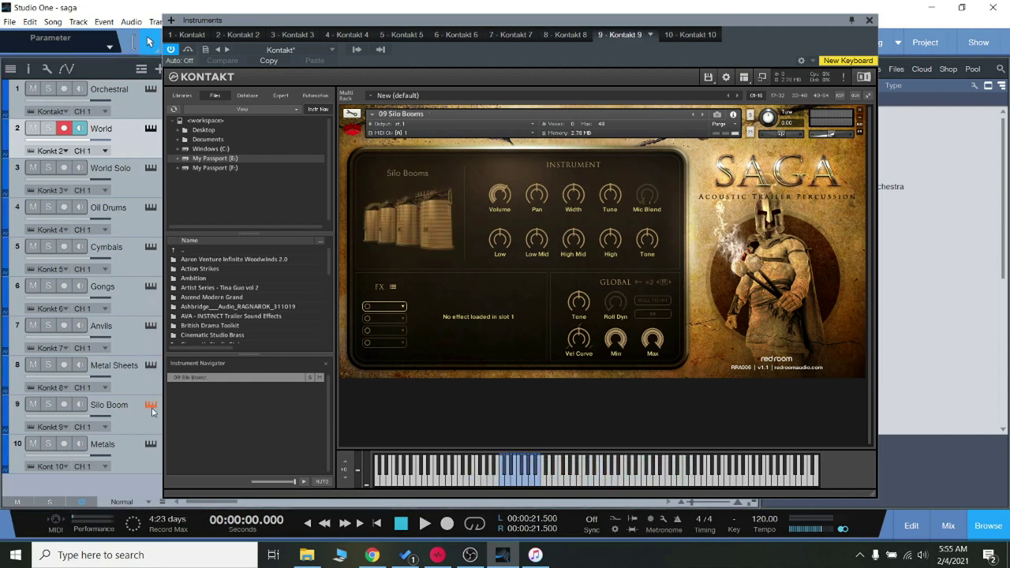
pyautogui.click(150, 444)
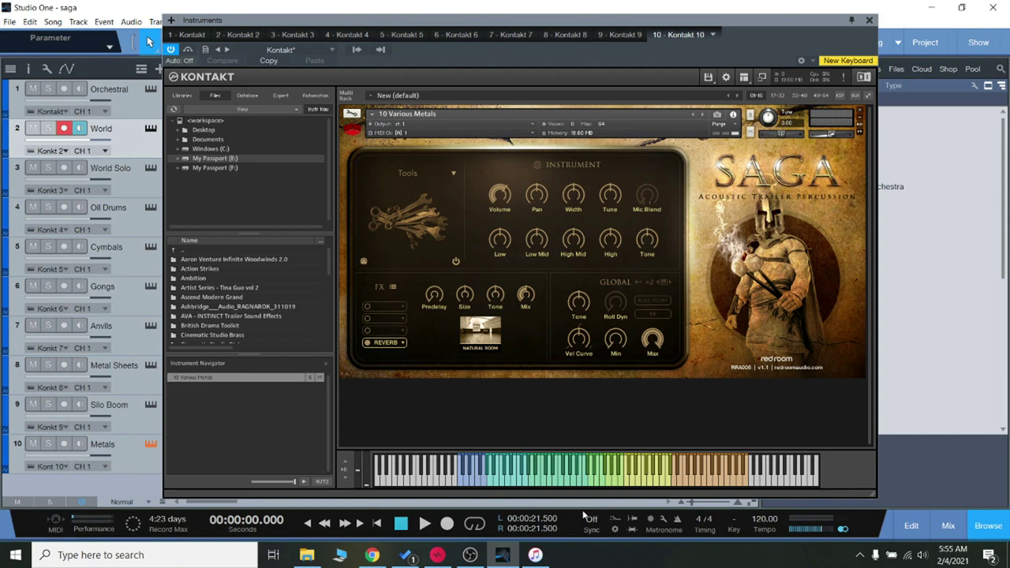
# - Close the Kontakt window and play the song through its percussion parts, then stop
pyautogui.click(869, 21)
pyautogui.moveTo(228, 506); pyautogui.dragTo(205, 511)
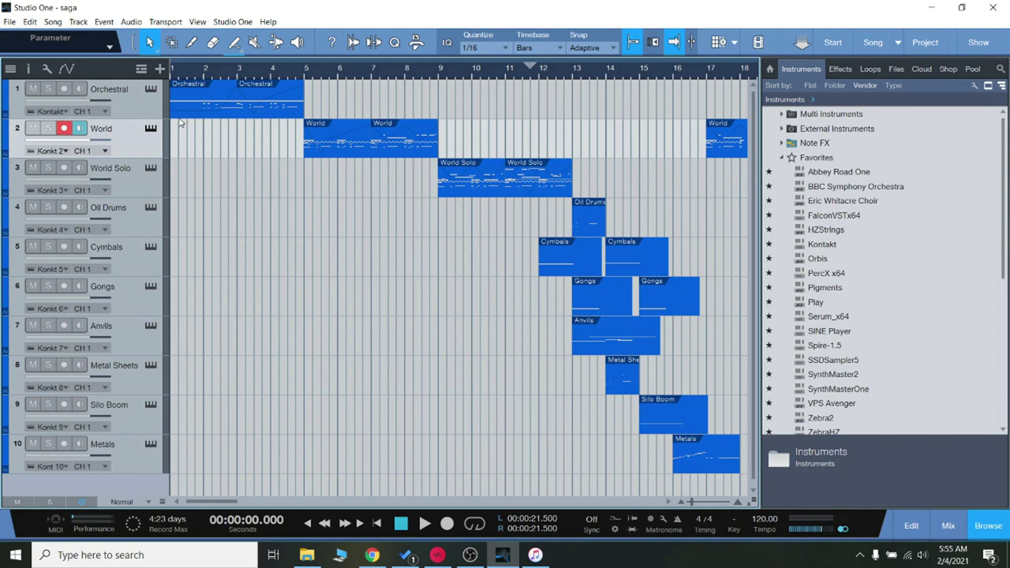
pyautogui.click(424, 524)
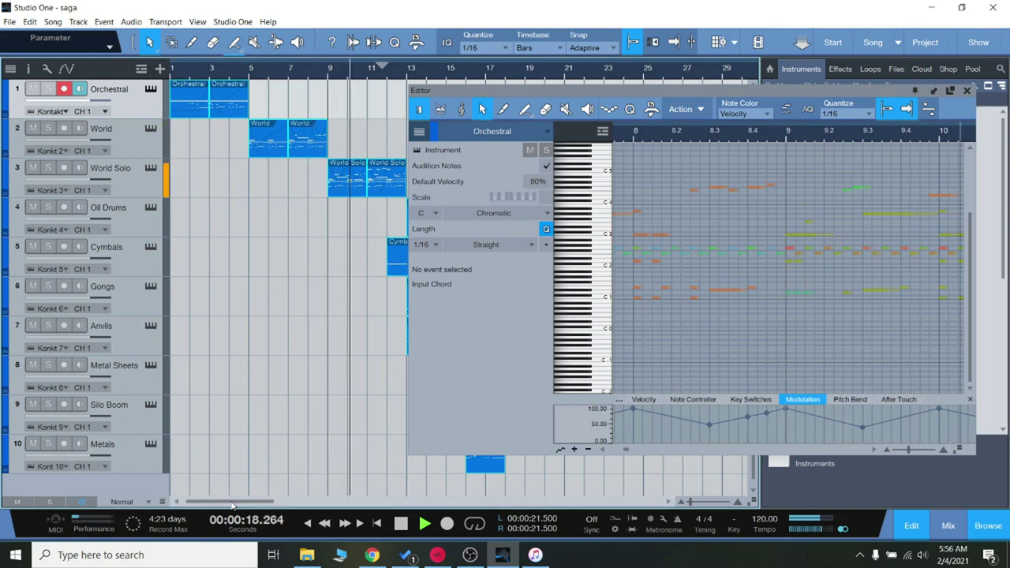
pyautogui.moveTo(232, 504); pyautogui.dragTo(257, 504)
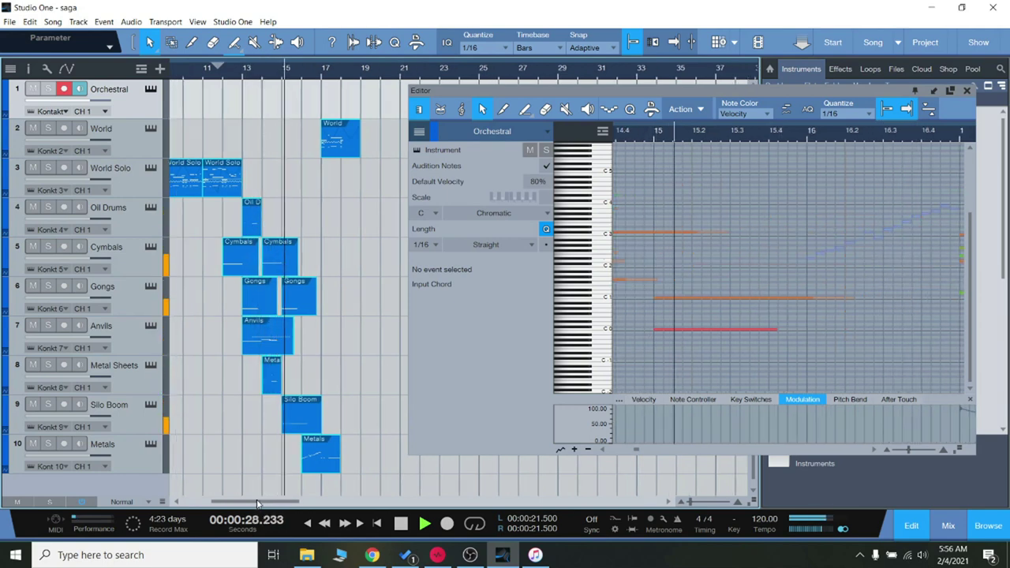
pyautogui.moveTo(258, 504); pyautogui.dragTo(267, 503)
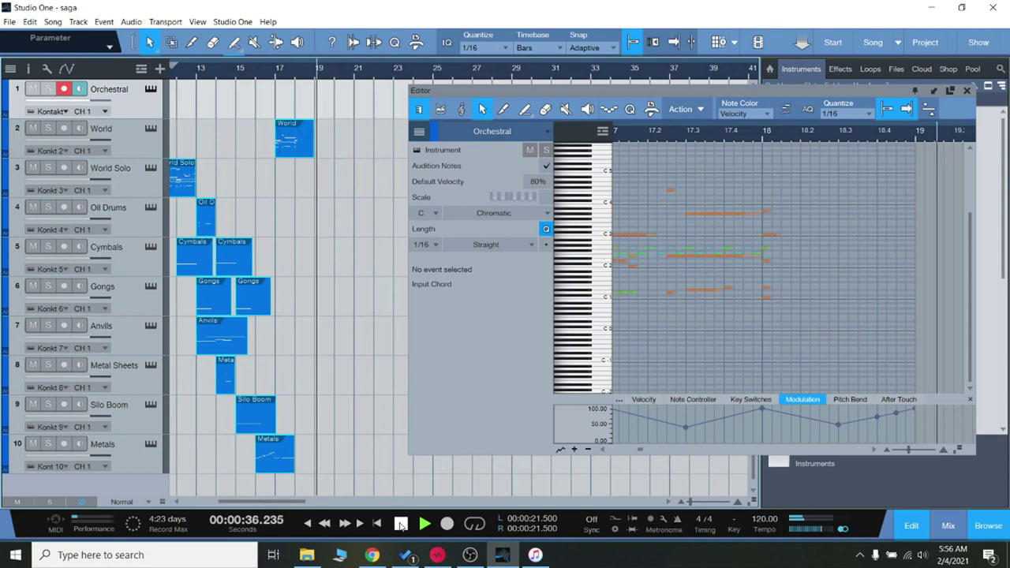
pyautogui.click(401, 525)
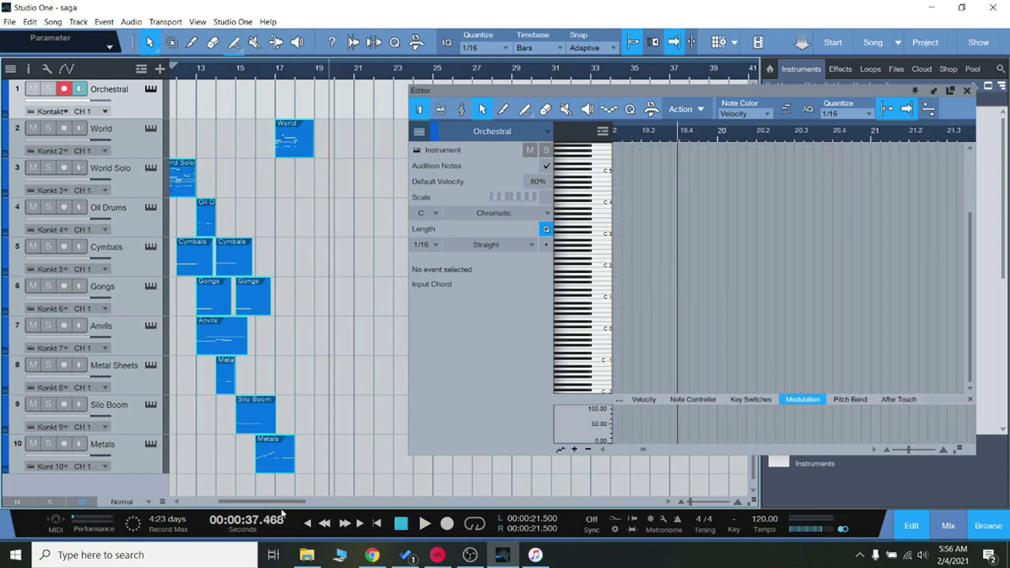
# - Close the note editor and scroll the arrangement back to bar 1
pyautogui.moveTo(289, 504); pyautogui.dragTo(276, 505)
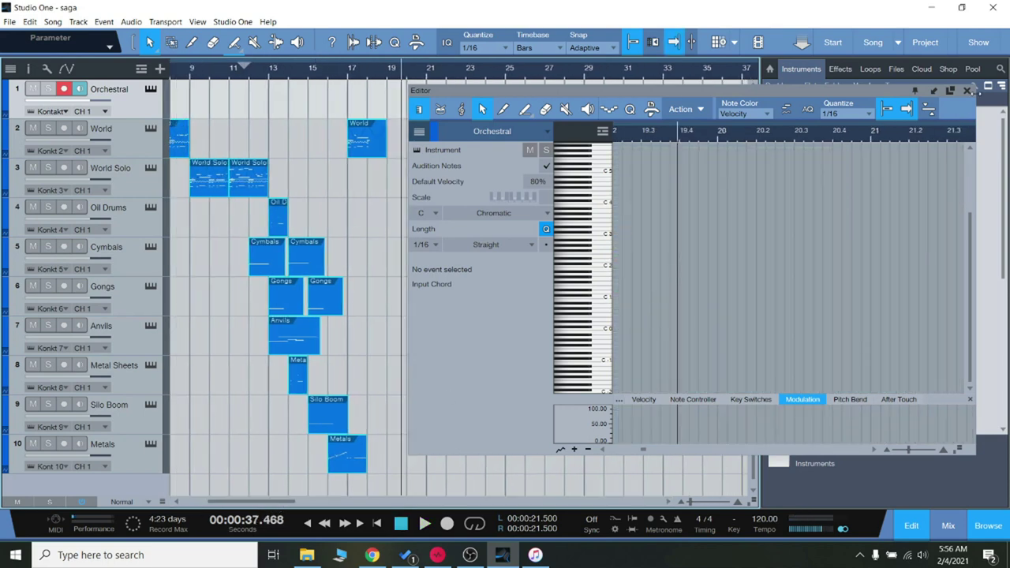
pyautogui.click(967, 90)
pyautogui.moveTo(282, 504); pyautogui.dragTo(212, 490)
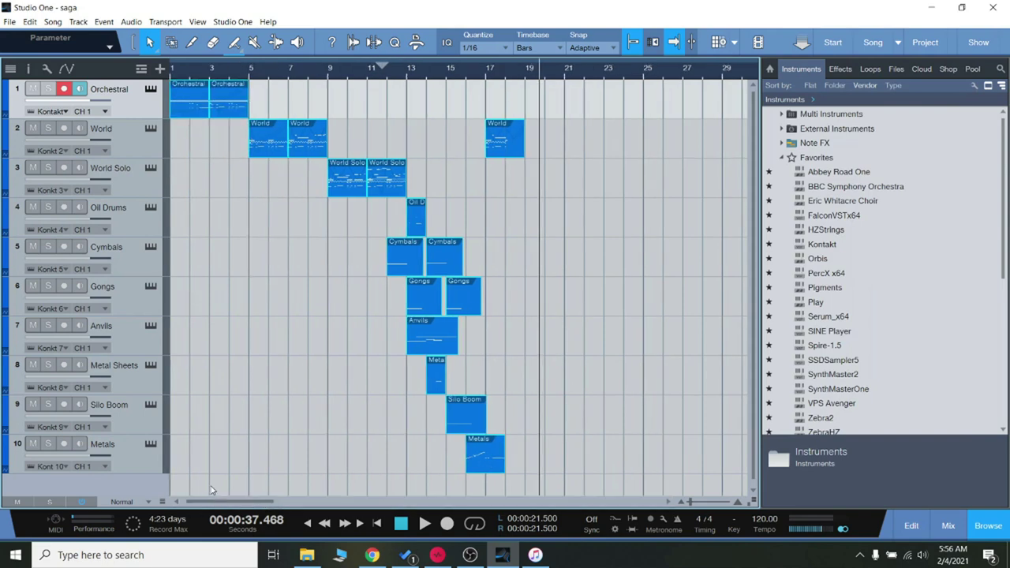
# - Deselect all events and play several Snare Ensemble notes in the Orchestral Kontakt, then close it
pyautogui.click(319, 278)
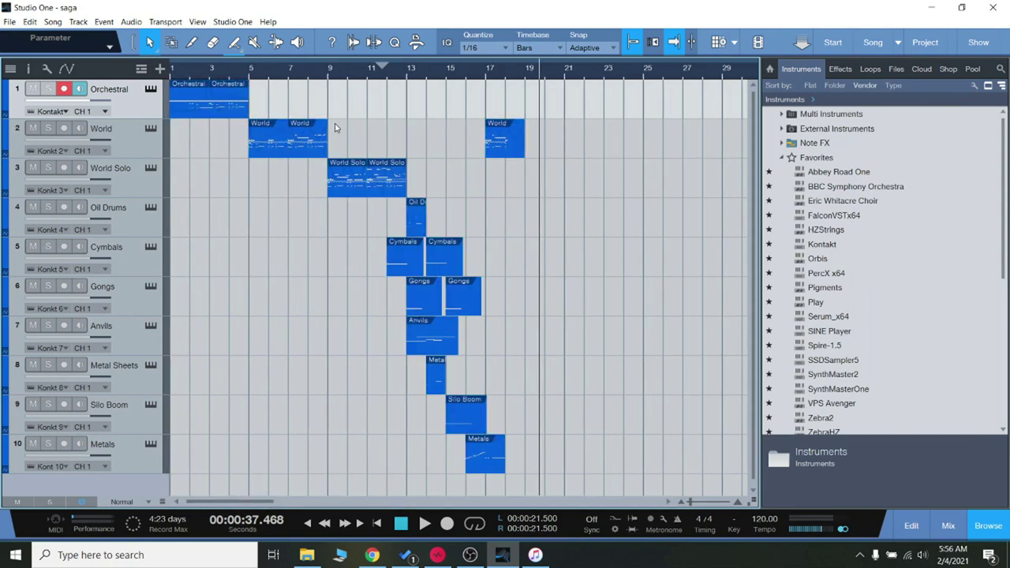
pyautogui.click(151, 89)
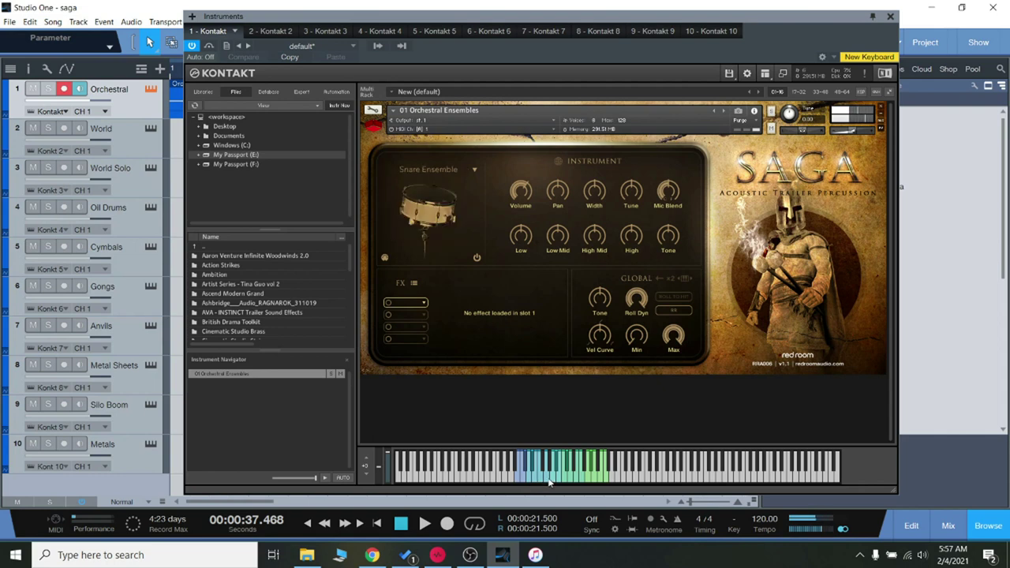
pyautogui.click(549, 483)
pyautogui.click(541, 483)
pyautogui.click(536, 482)
pyautogui.click(533, 483)
pyautogui.click(529, 482)
pyautogui.click(537, 481)
pyautogui.click(539, 479)
pyautogui.click(538, 477)
pyautogui.click(534, 474)
pyautogui.click(531, 471)
pyautogui.click(890, 16)
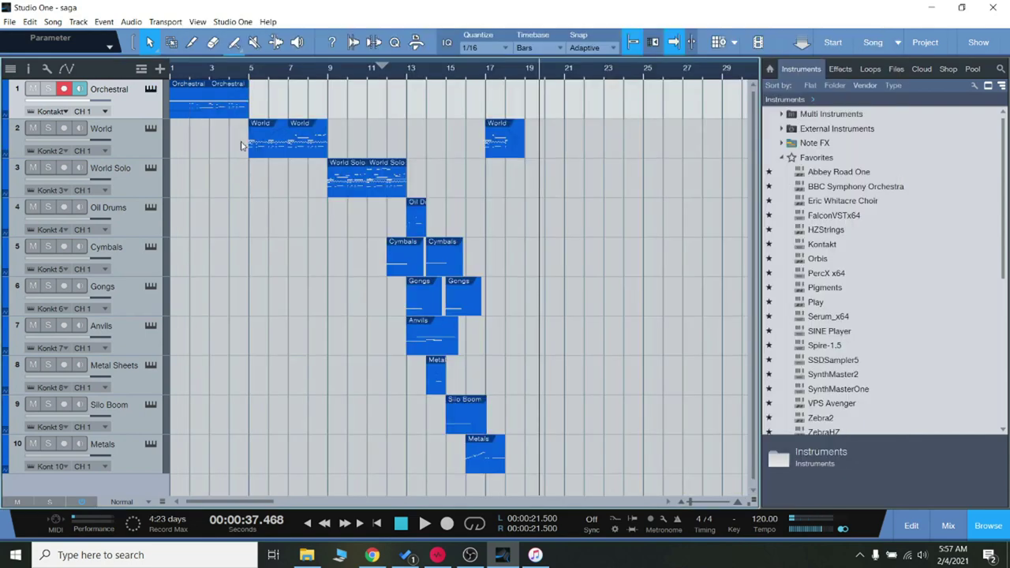
# - Open the Orchestral event in the note editor and inspect its C#1 and D1 notes
pyautogui.doubleClick(200, 101)
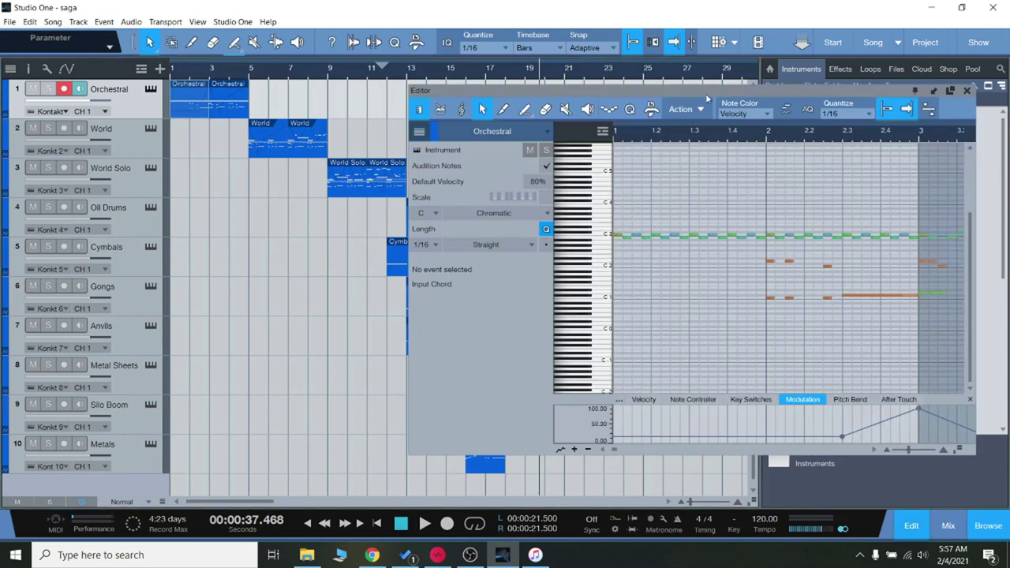
pyautogui.moveTo(712, 92); pyautogui.dragTo(523, 97)
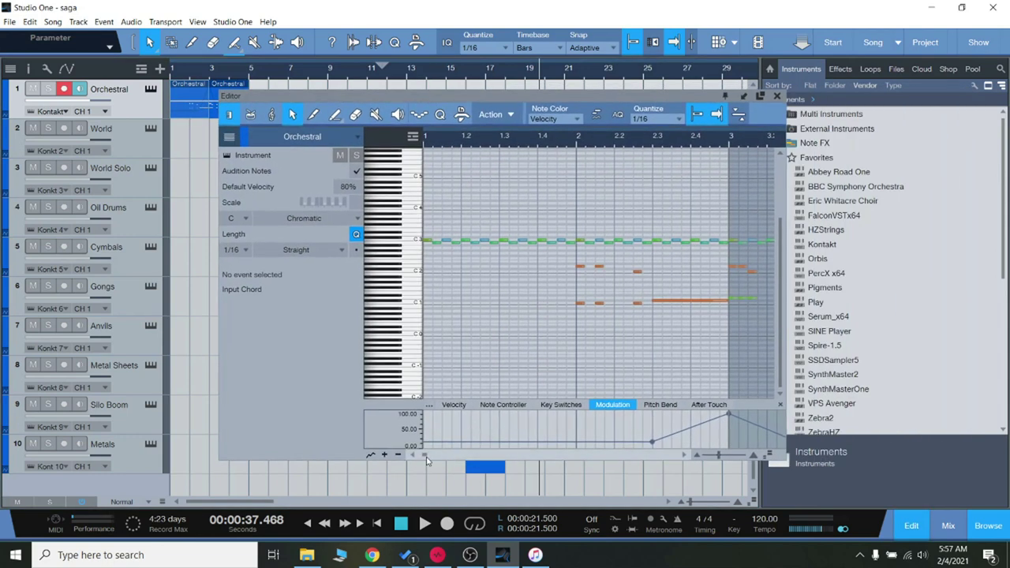
pyautogui.hscroll(3, 428, 460)
pyautogui.click(394, 304)
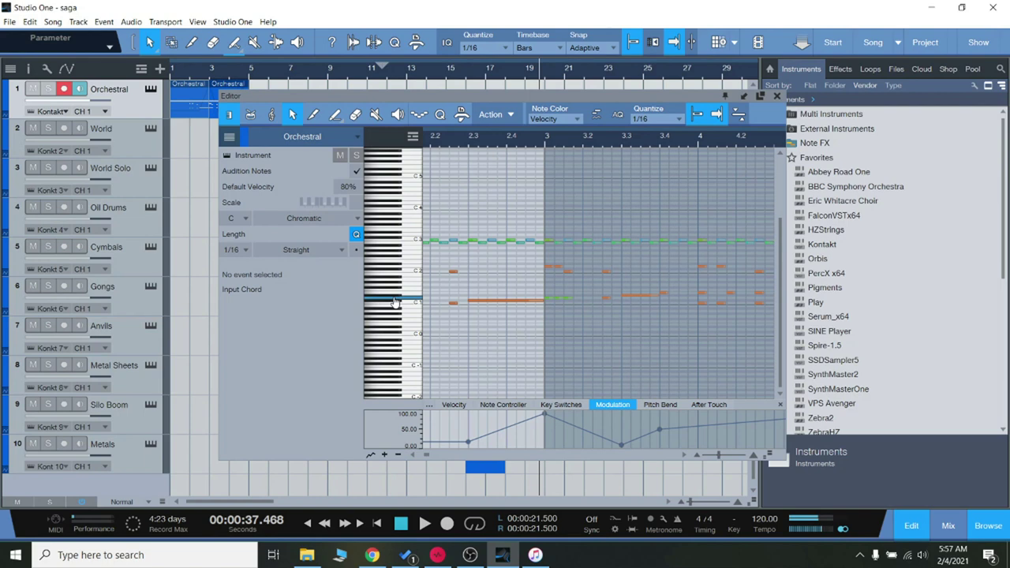
pyautogui.click(490, 300)
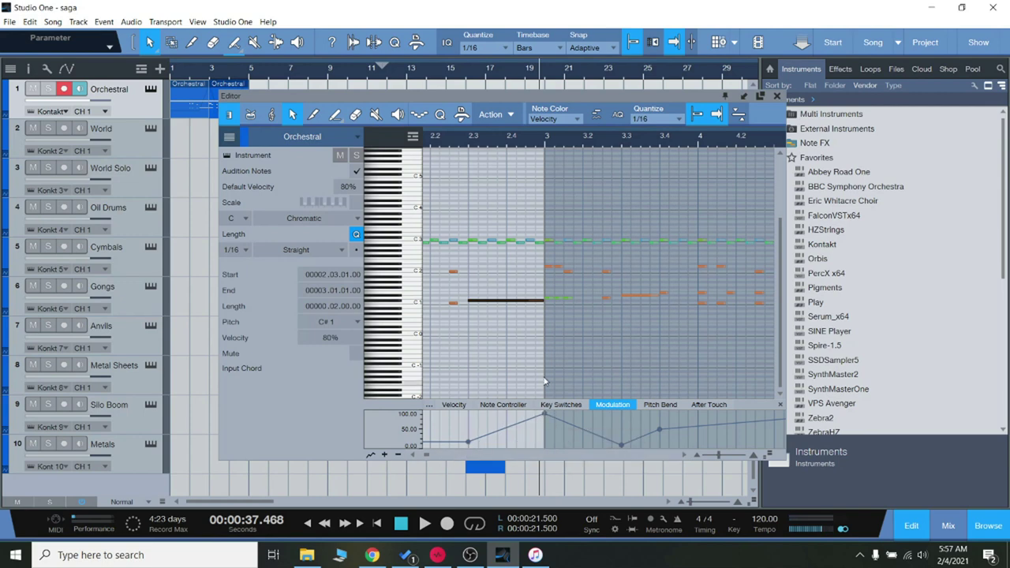
pyautogui.click(555, 299)
pyautogui.click(550, 300)
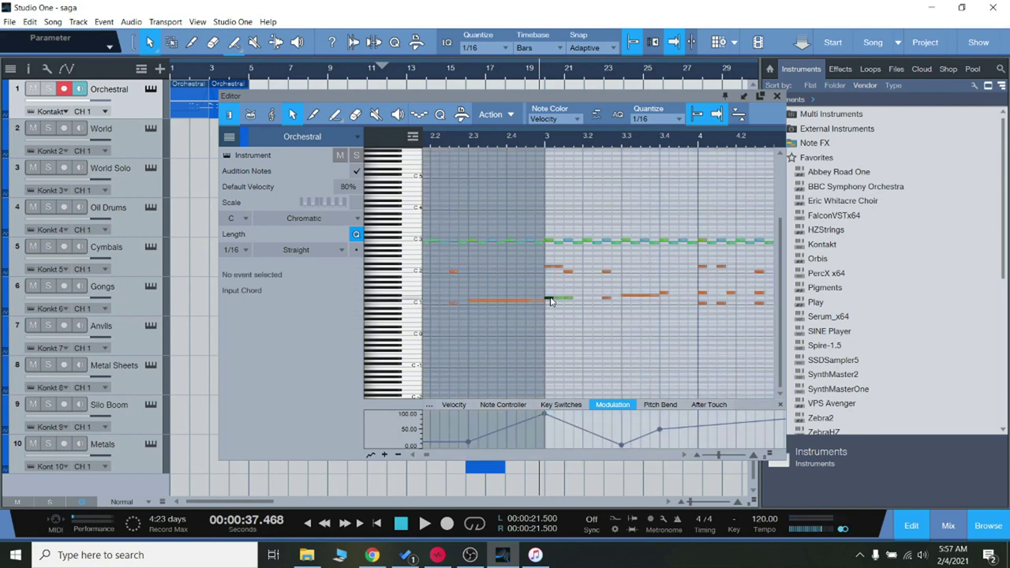
# - Play the Orchestral part from bar 2.3 twice, stopping each time
pyautogui.click(468, 142)
pyautogui.click(505, 343)
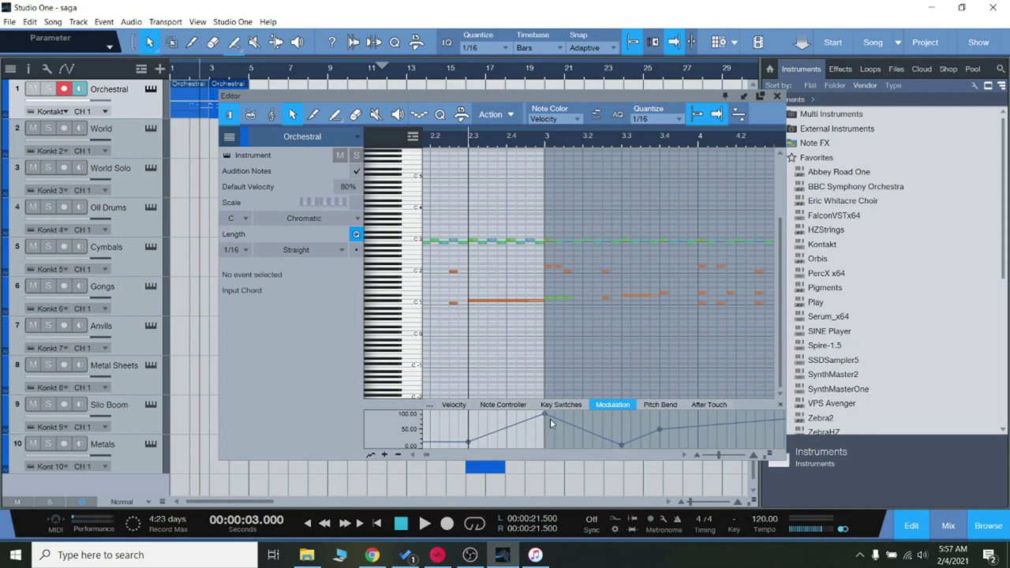
pyautogui.click(424, 523)
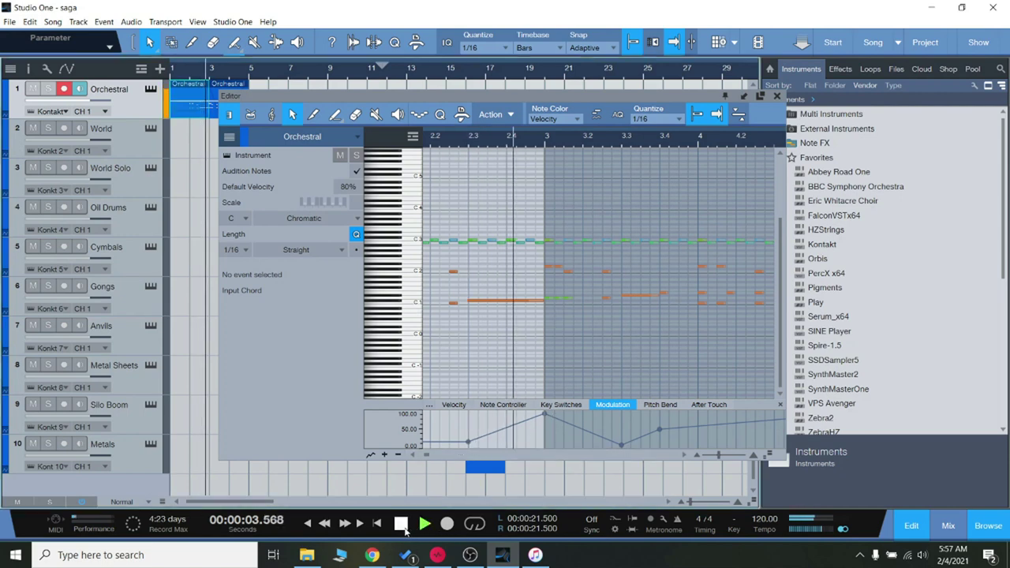
pyautogui.click(405, 532)
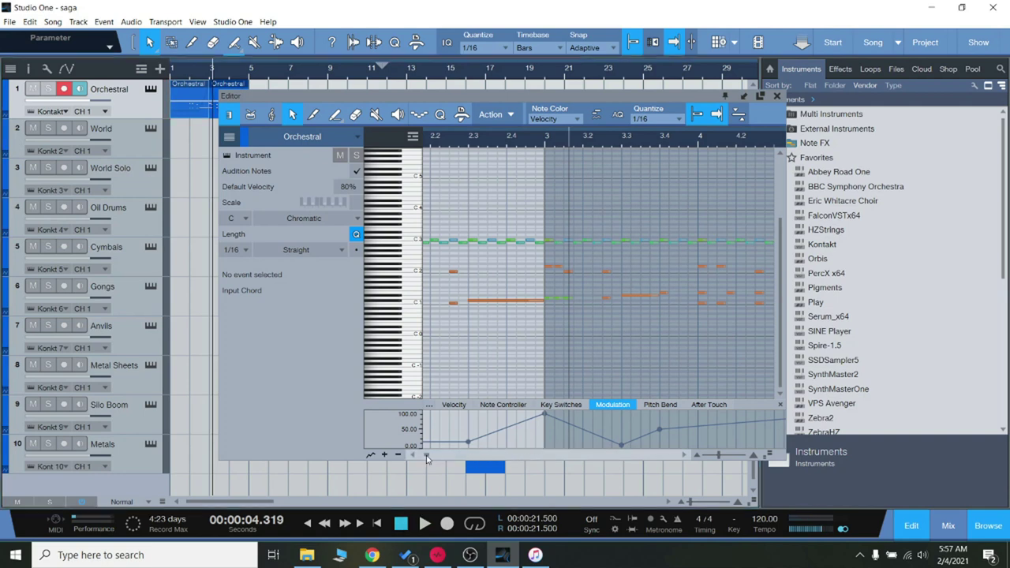
pyautogui.hscroll(5, 552, 352)
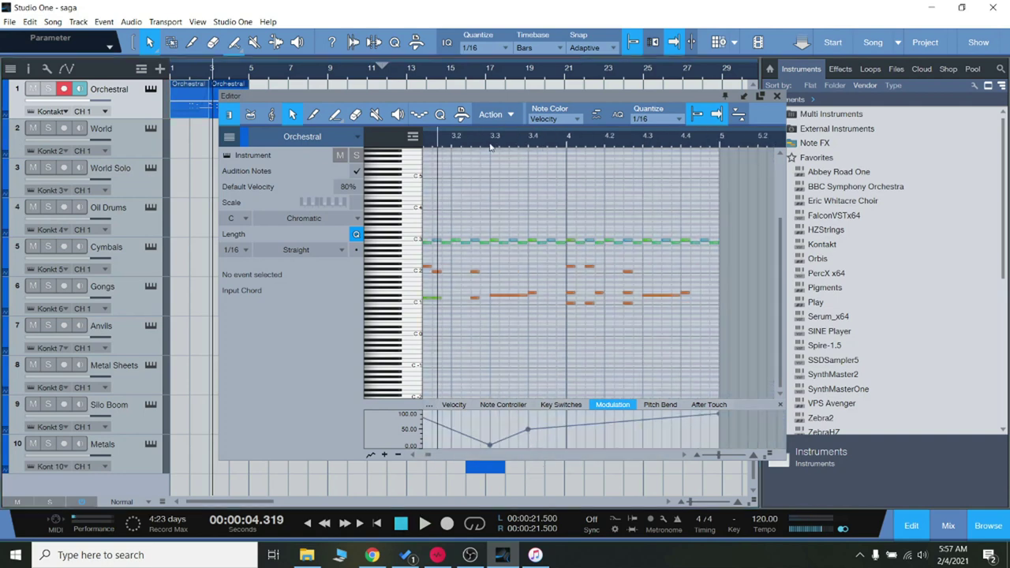
pyautogui.click(424, 524)
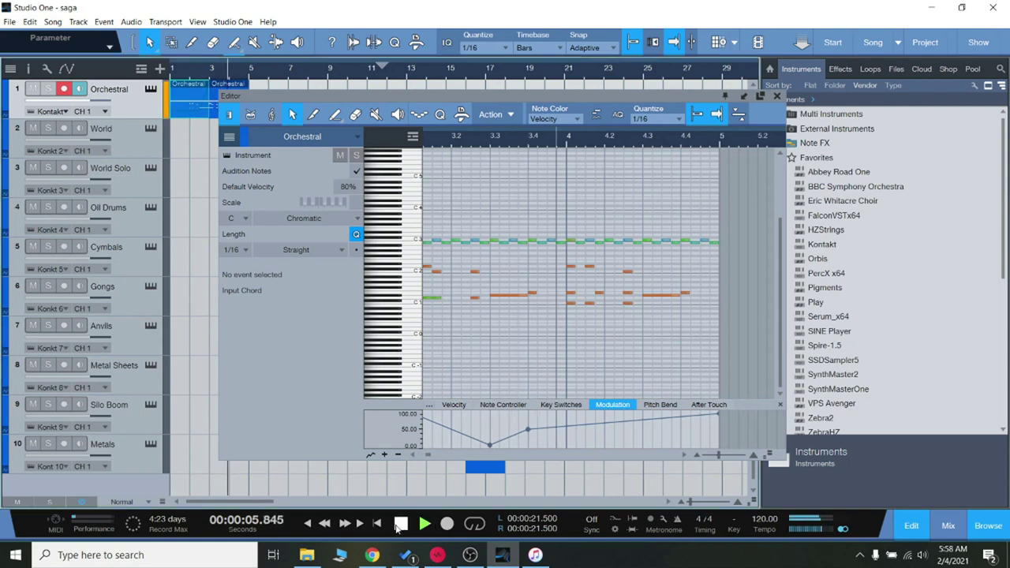
pyautogui.click(400, 524)
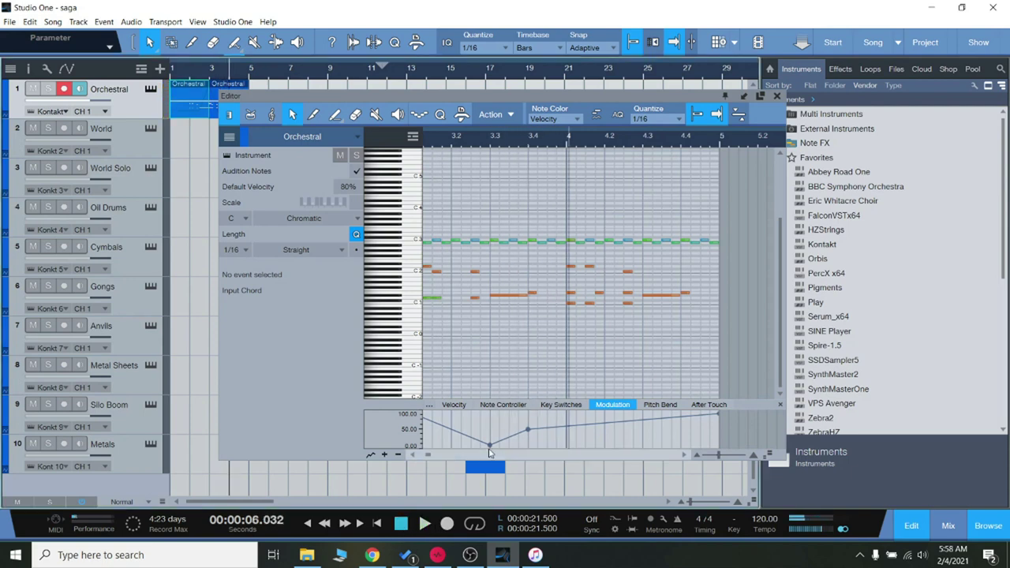
# - Play the part from bar 3.3, stop, and close the note editor
pyautogui.click(491, 138)
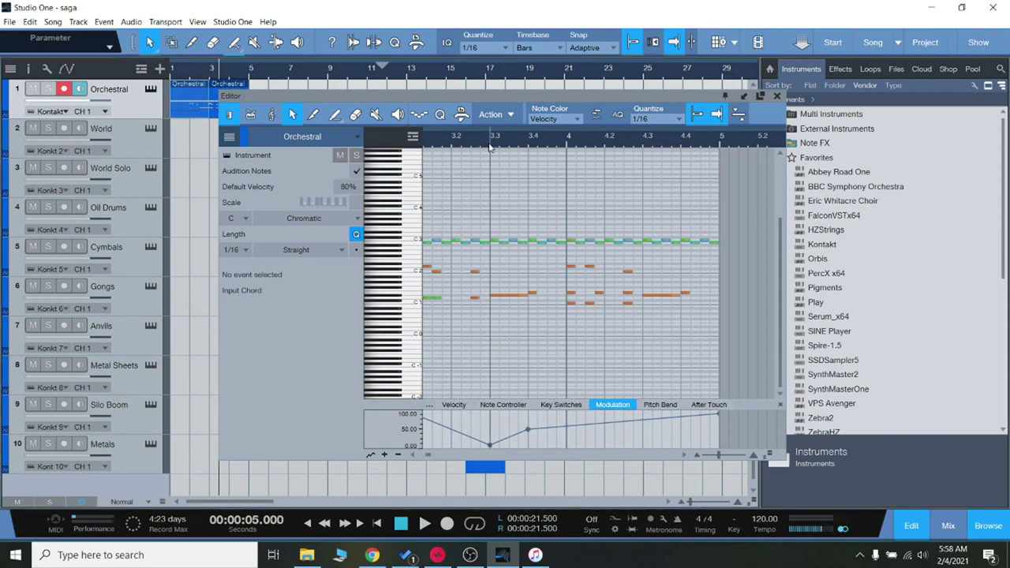
pyautogui.click(423, 526)
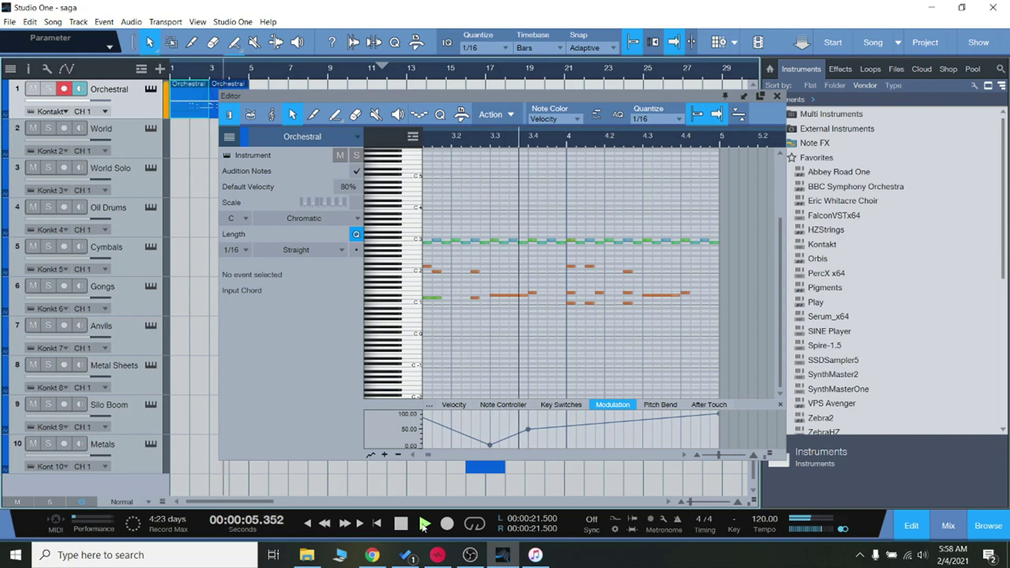
pyautogui.click(404, 526)
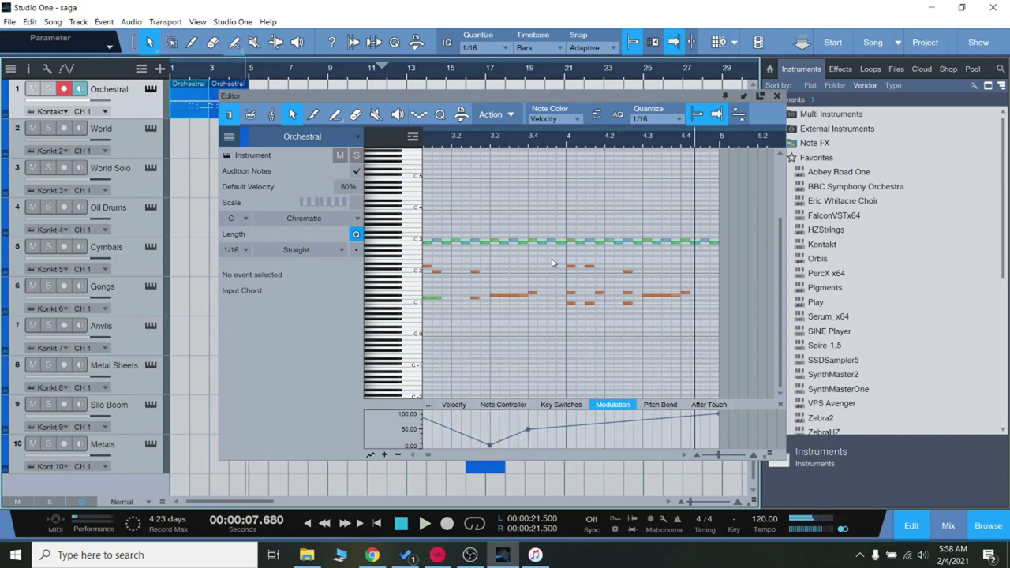
pyautogui.click(776, 96)
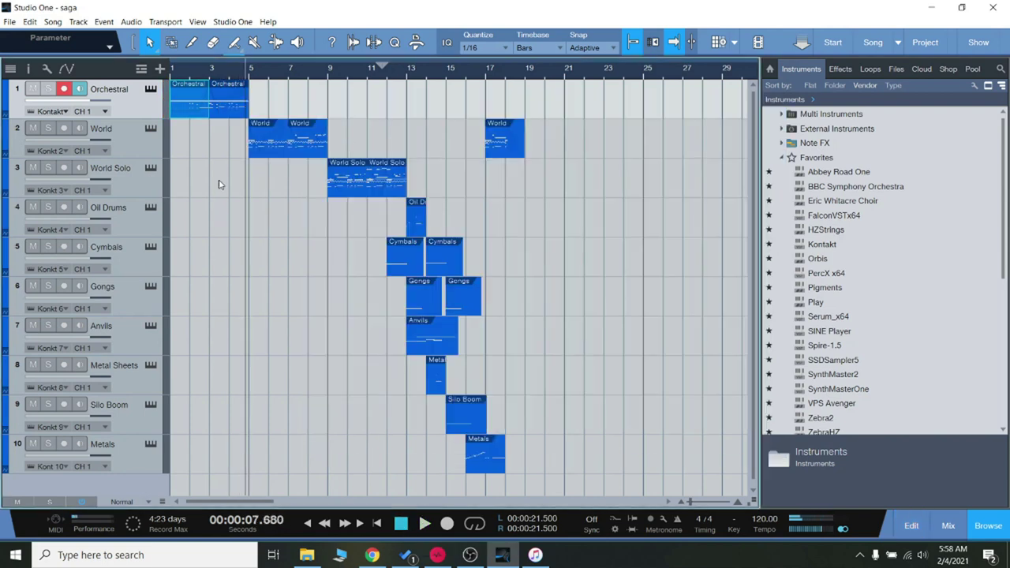
# - Check the Orchestral Kontakt, then select the World track and solo it with S
pyautogui.click(155, 89)
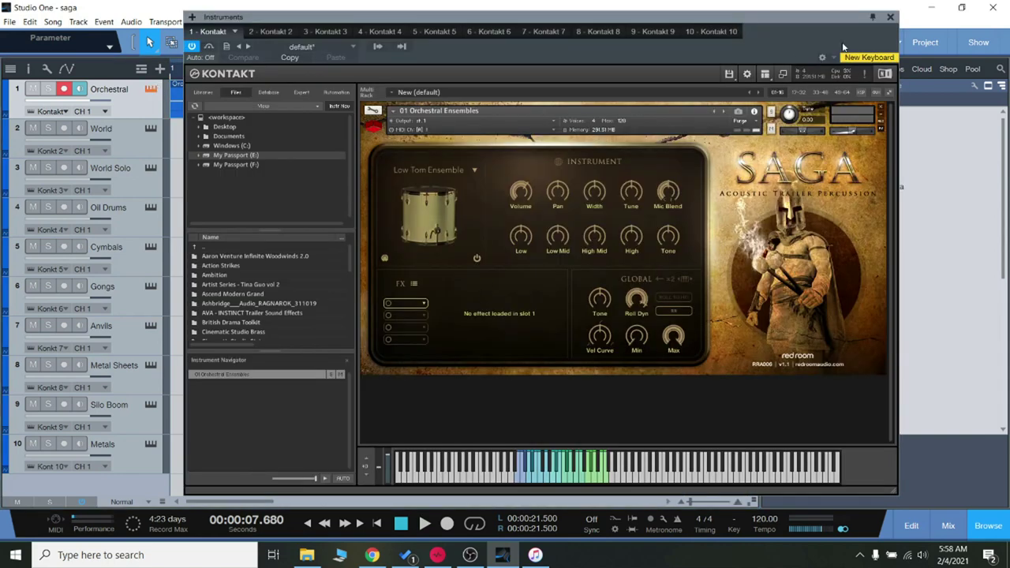
pyautogui.click(890, 17)
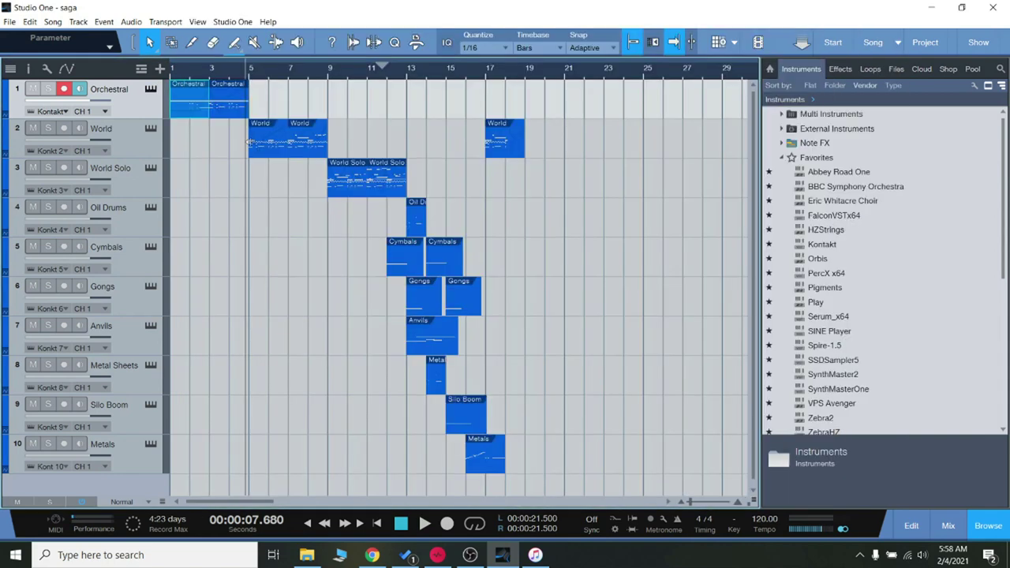
pyautogui.click(140, 143)
pyautogui.press('s')
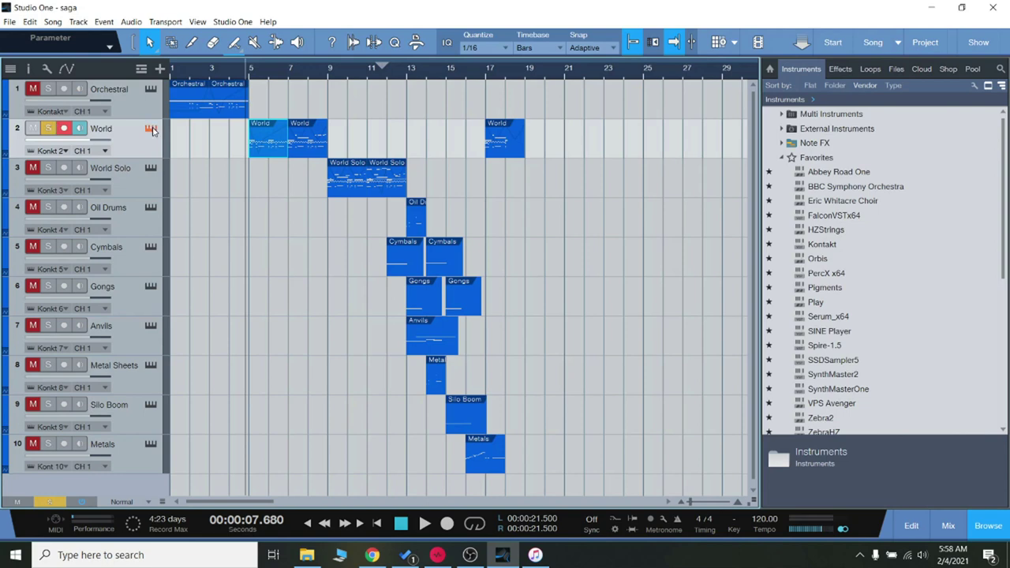
# - In the World track's Kontakt, audition the Taiko, Hand Drum, Surdo and Frame Drum ensembles
pyautogui.click(151, 129)
pyautogui.moveTo(626, 24); pyautogui.dragTo(631, 23)
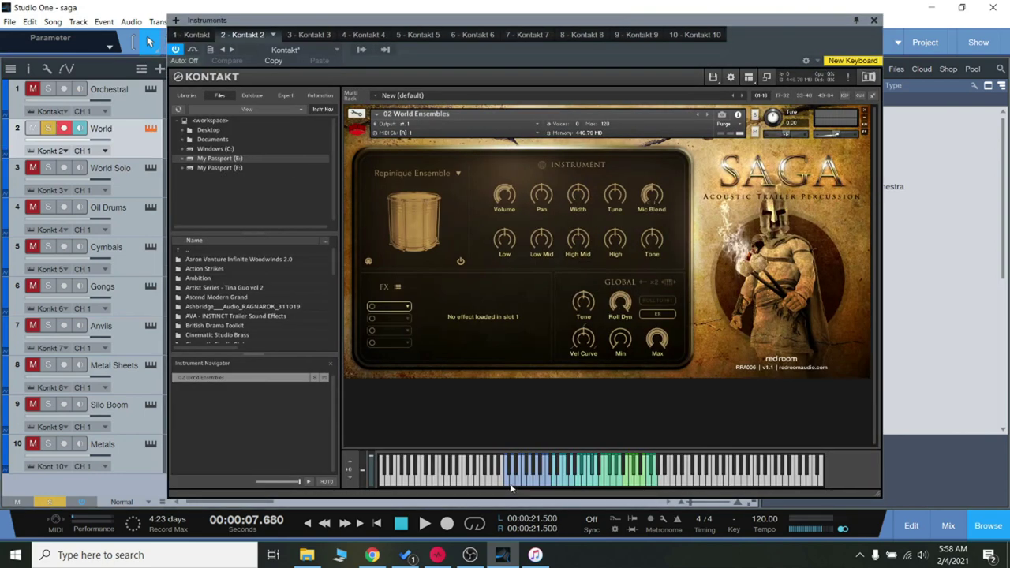
pyautogui.click(514, 487)
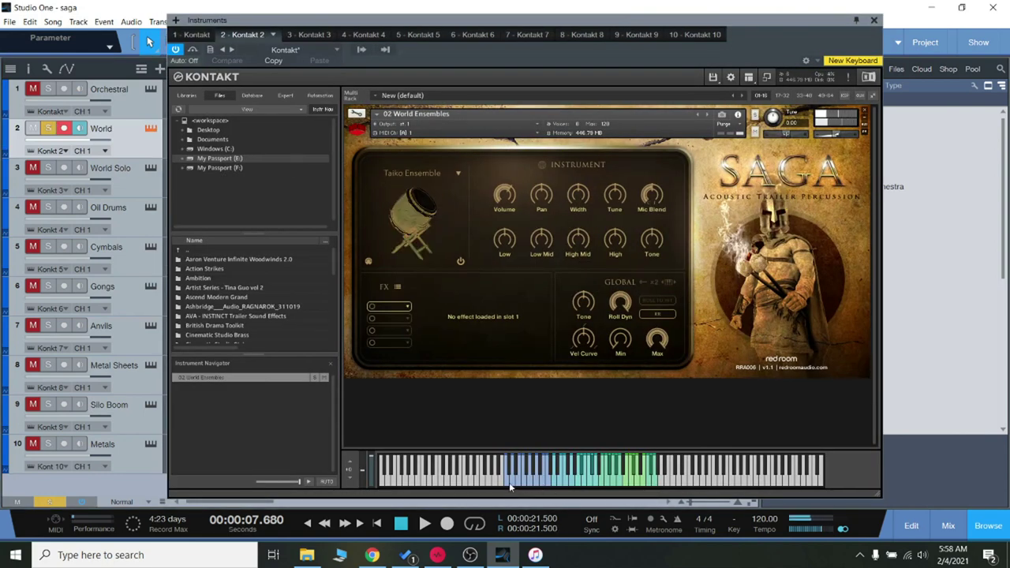
pyautogui.click(553, 486)
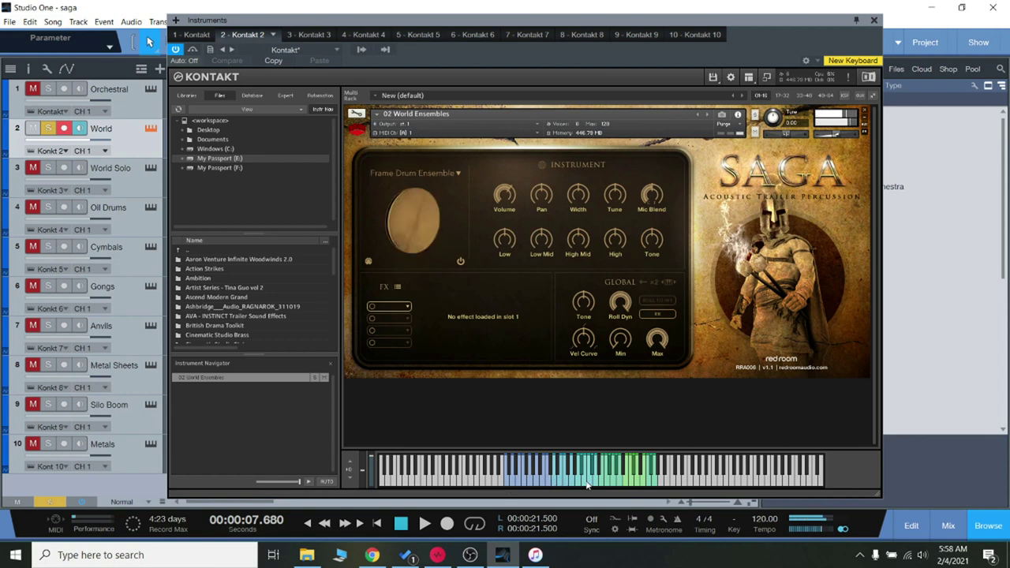
pyautogui.click(588, 486)
pyautogui.click(602, 485)
pyautogui.click(579, 485)
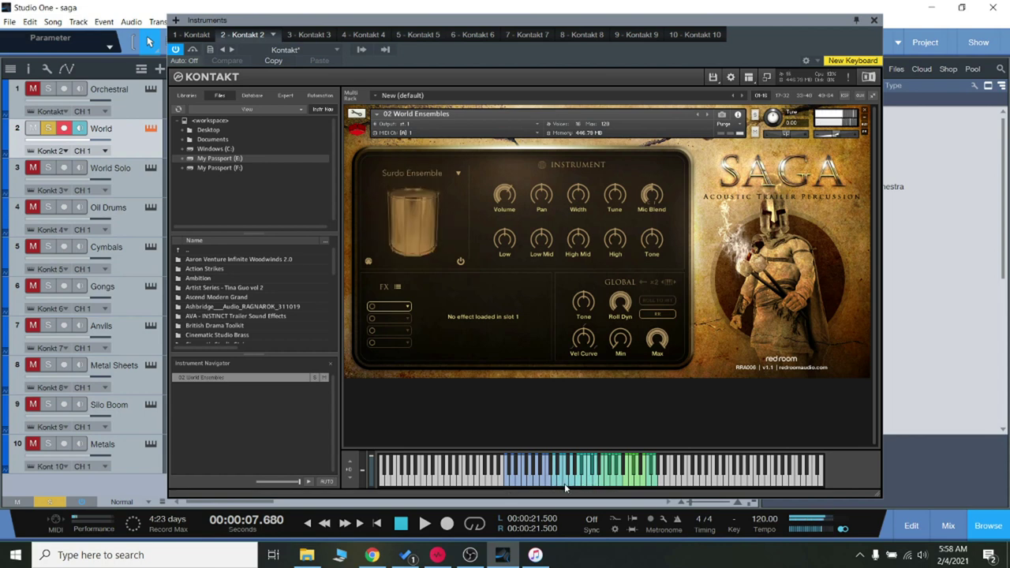
pyautogui.click(565, 486)
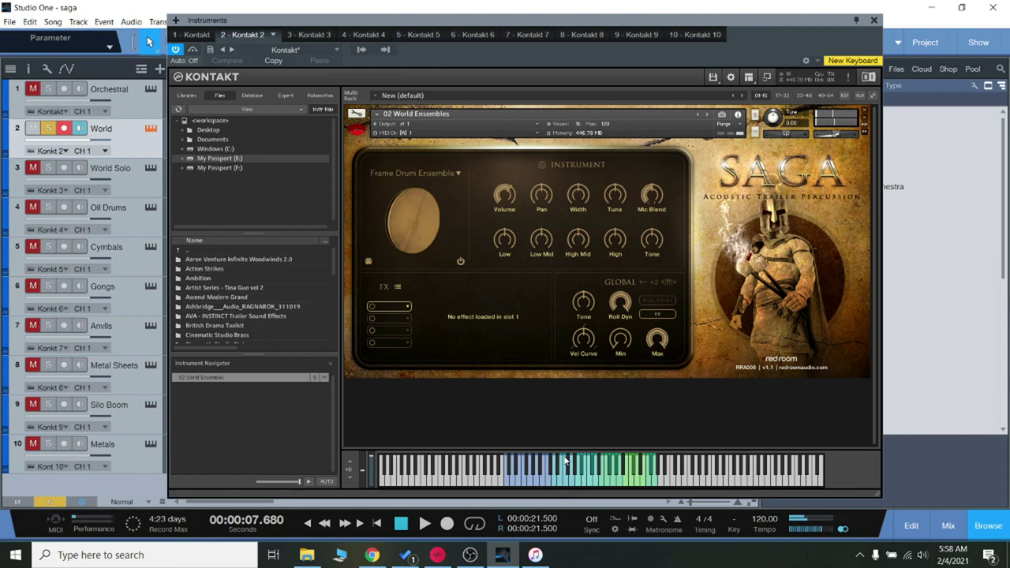
pyautogui.click(566, 473)
# - Switch through the Tupan, Repinique, Frame Drum and Surdo ensembles, then close Kontakt
pyautogui.click(636, 483)
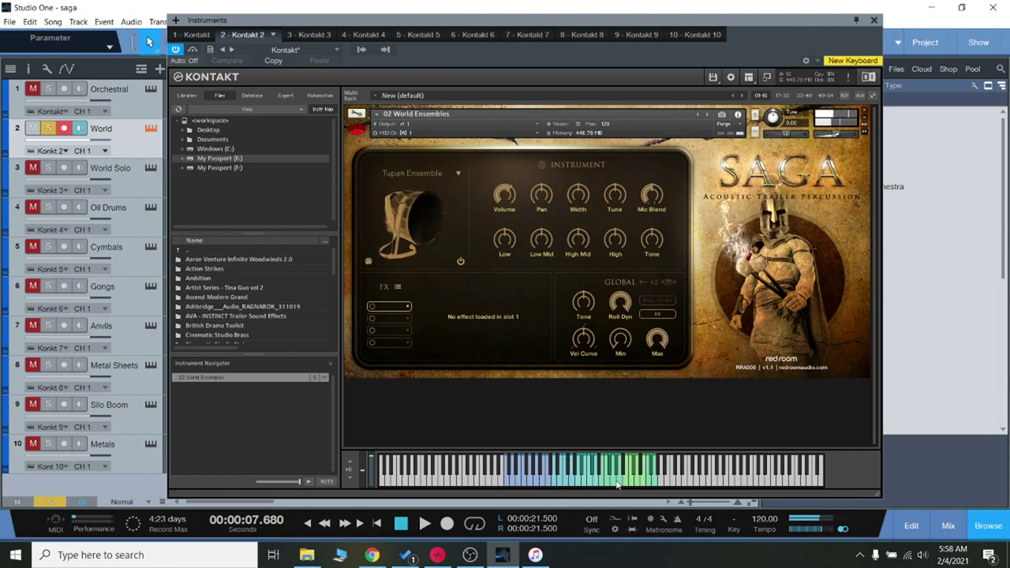
pyautogui.click(619, 483)
pyautogui.click(626, 481)
pyautogui.click(644, 482)
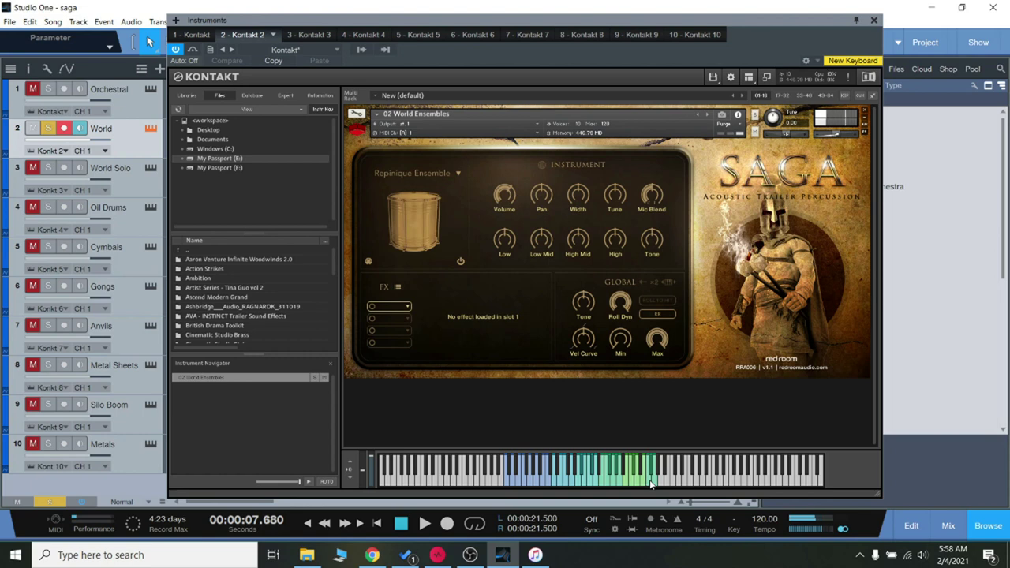
pyautogui.click(628, 483)
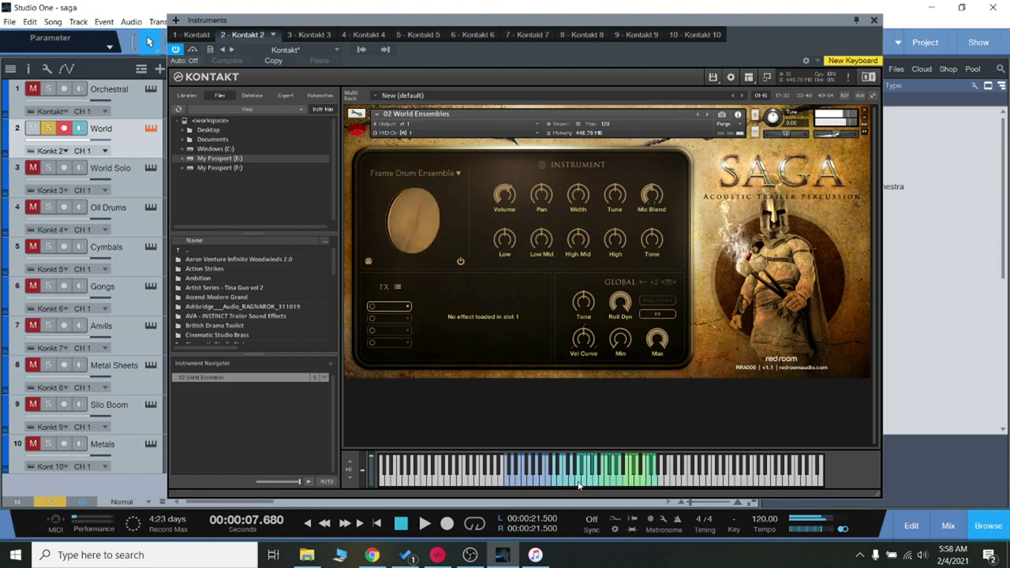
pyautogui.click(579, 482)
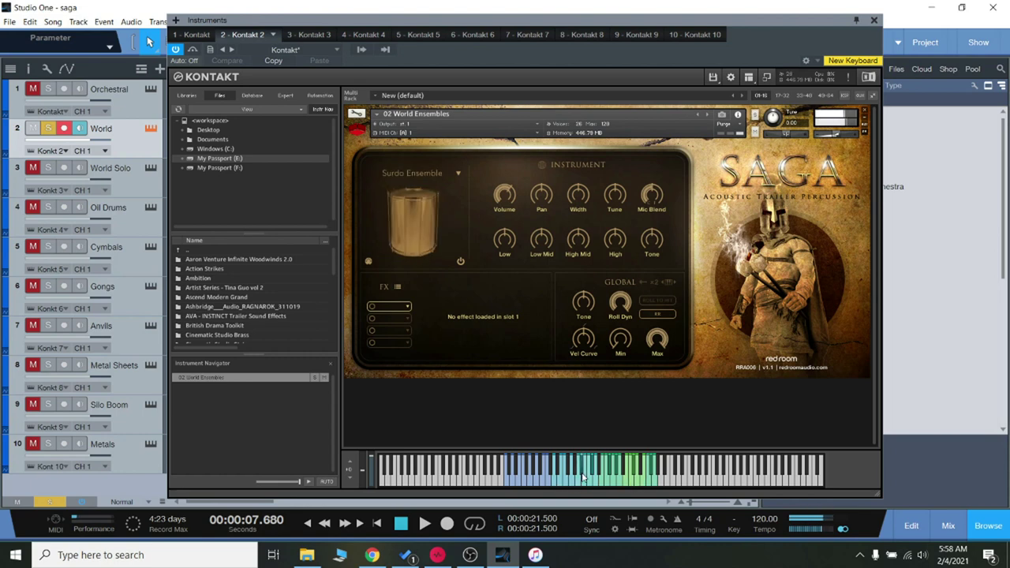
pyautogui.click(873, 19)
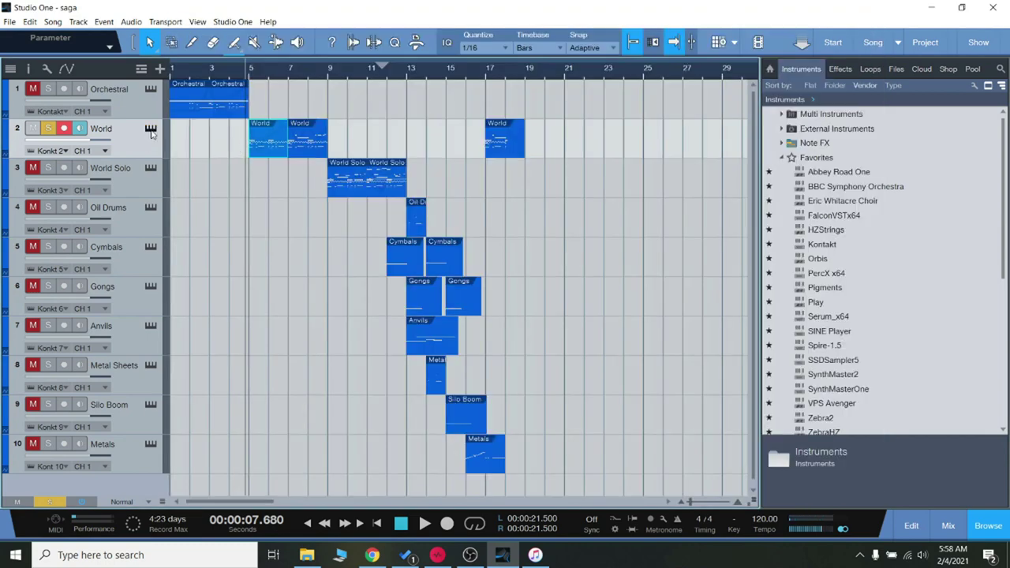
# - Reopen the World Kontakt, play a Surdo Ensemble note, and close it
pyautogui.click(151, 130)
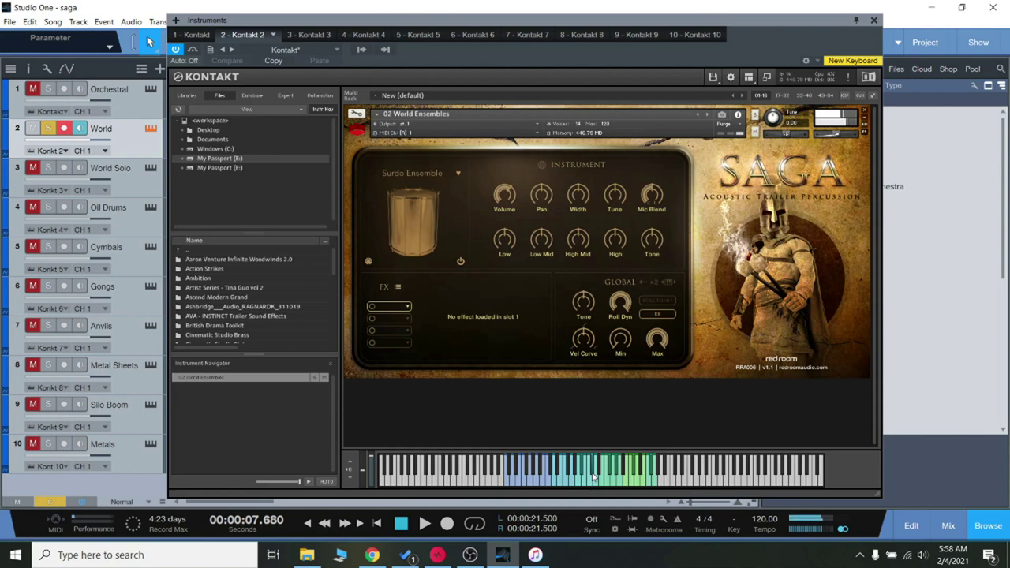
pyautogui.click(593, 476)
pyautogui.click(874, 20)
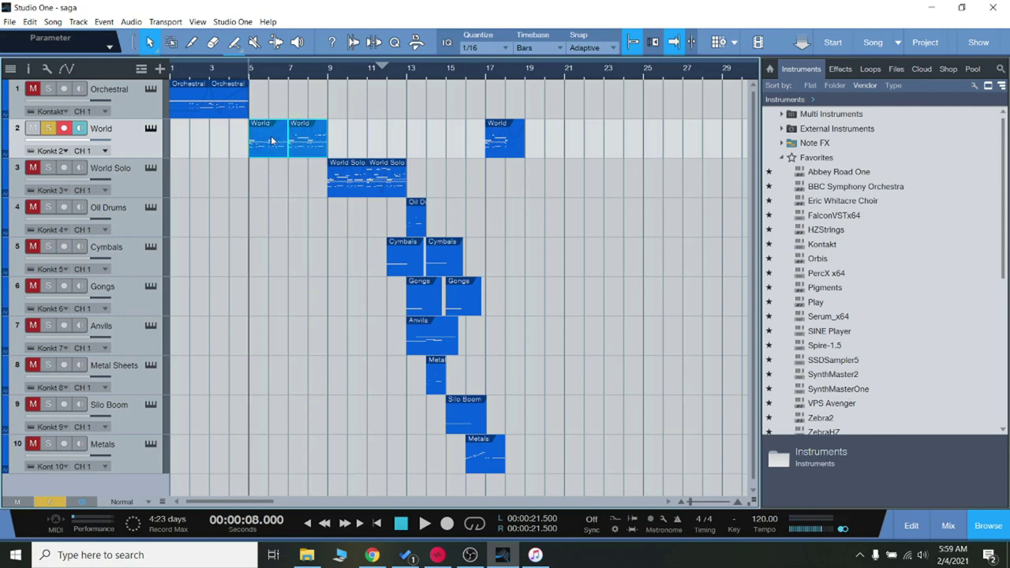
pyautogui.doubleClick(297, 148)
pyautogui.click(425, 523)
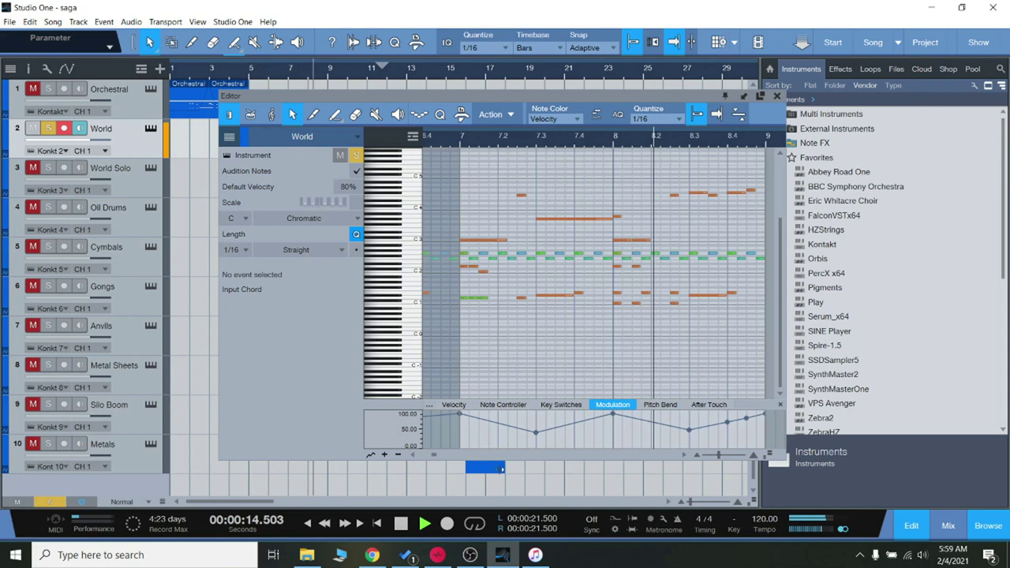
pyautogui.click(401, 527)
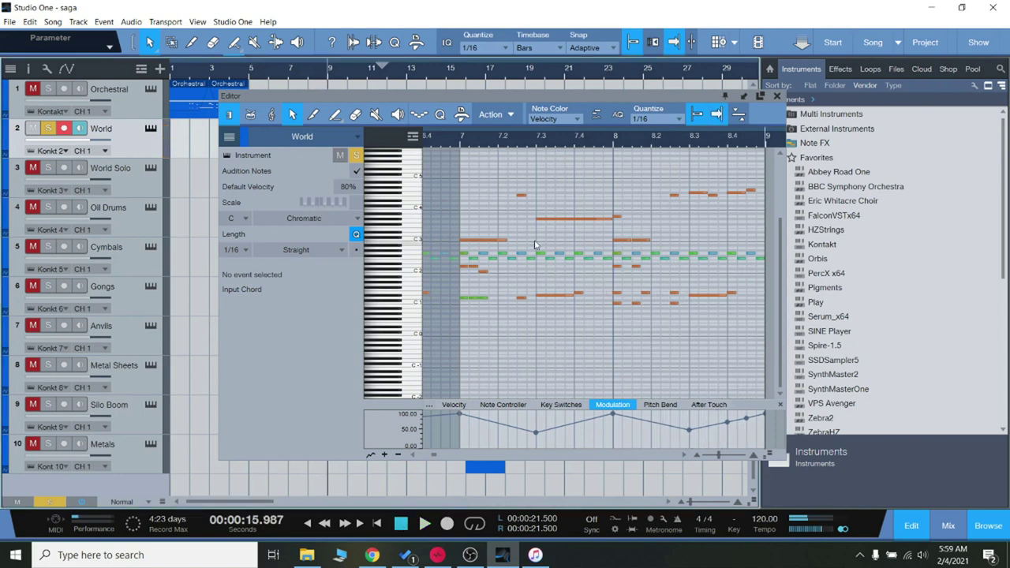
pyautogui.click(536, 143)
pyautogui.press('space')
pyautogui.click(401, 525)
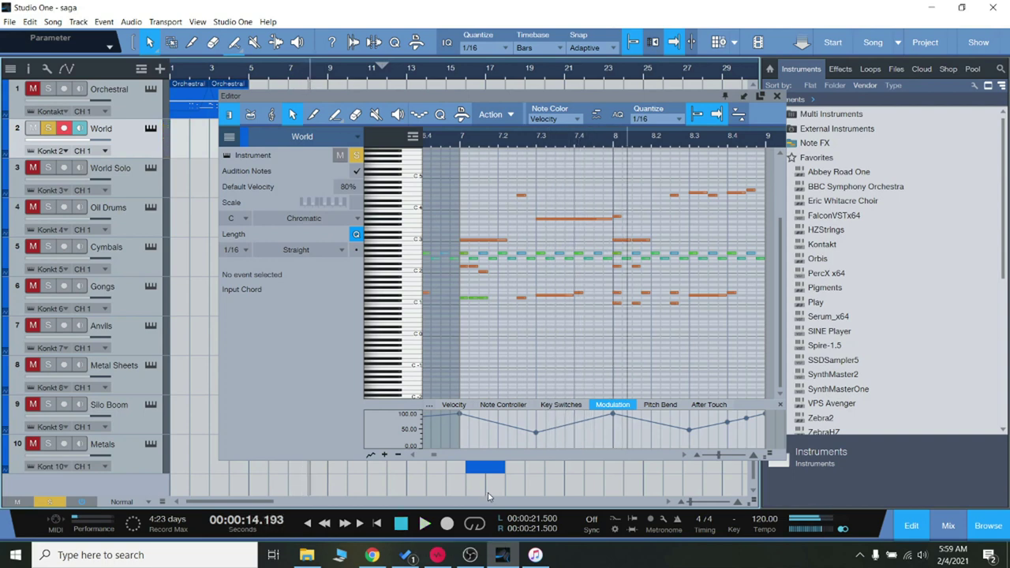
pyautogui.hscroll(2, 434, 454)
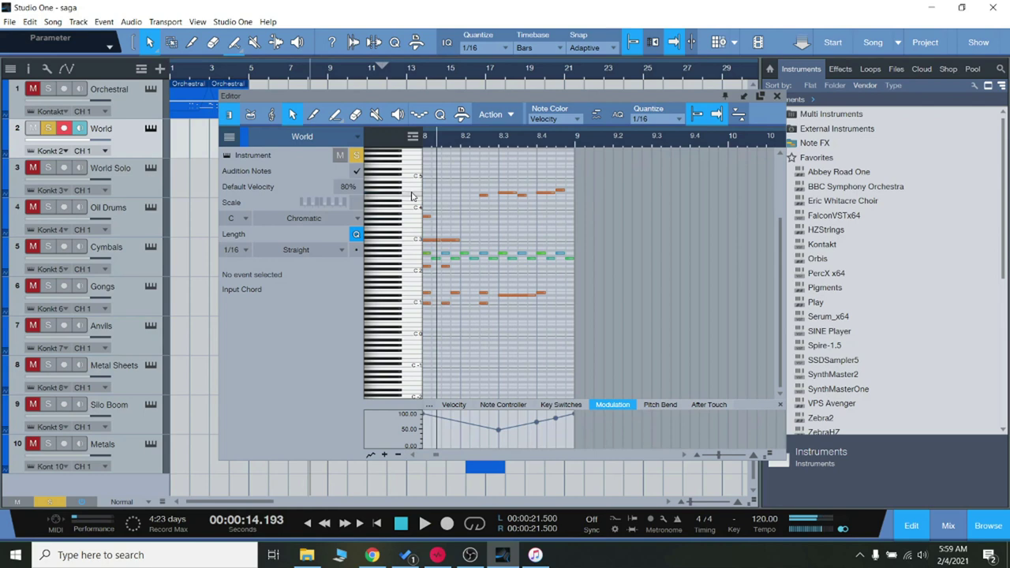
pyautogui.click(501, 140)
pyautogui.click(423, 524)
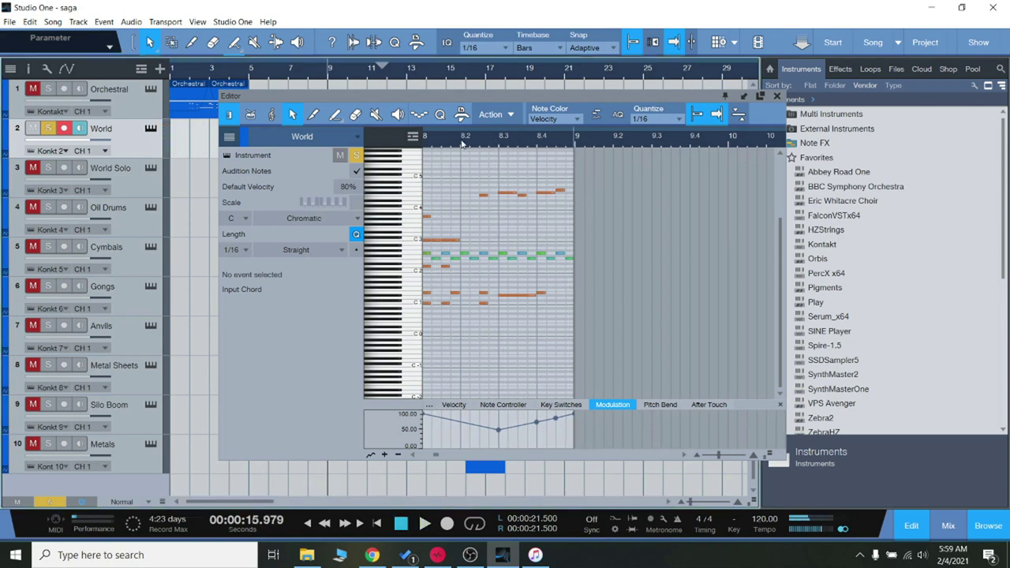
pyautogui.click(464, 142)
pyautogui.click(421, 527)
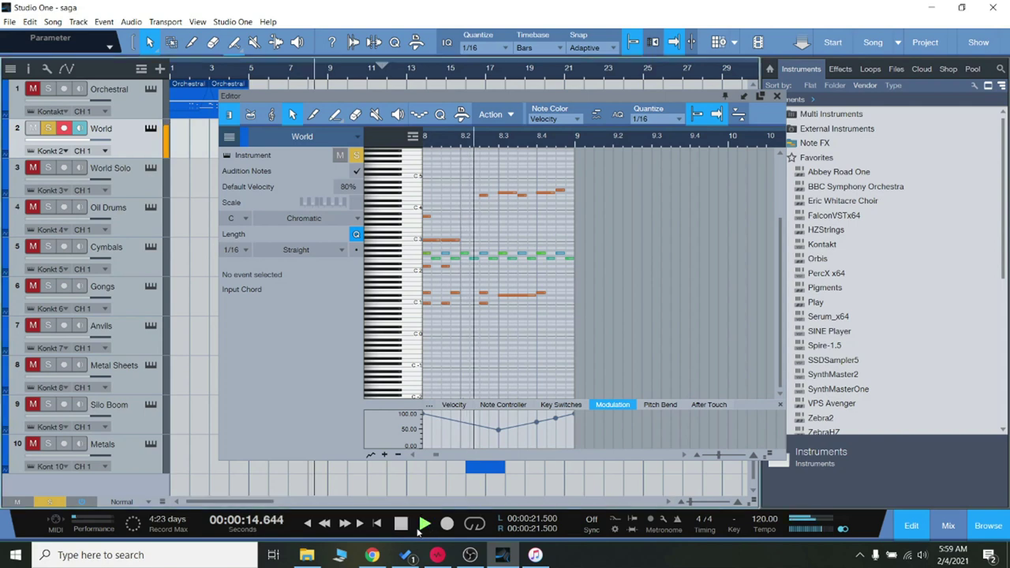
pyautogui.click(777, 98)
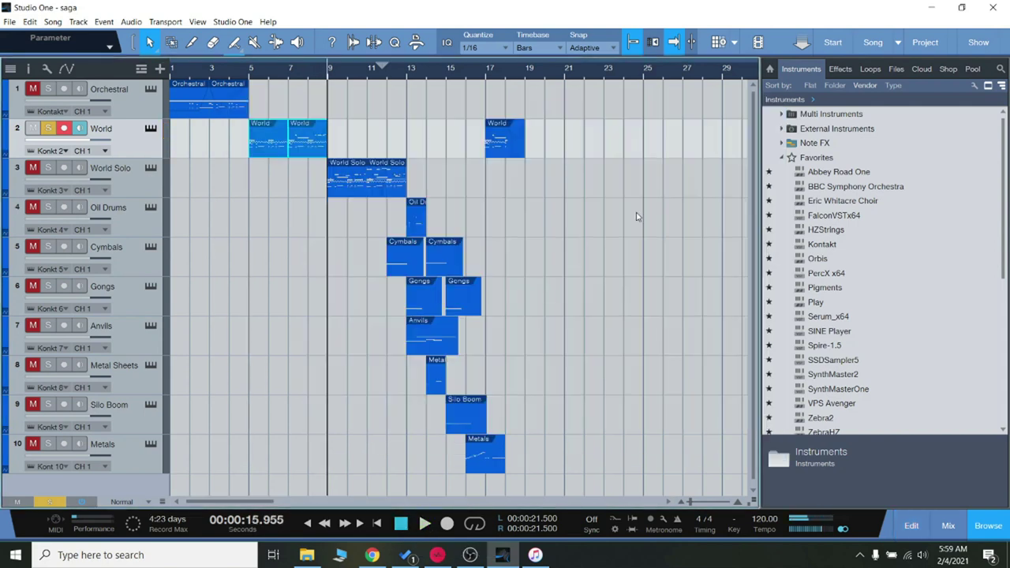
pyautogui.click(114, 172)
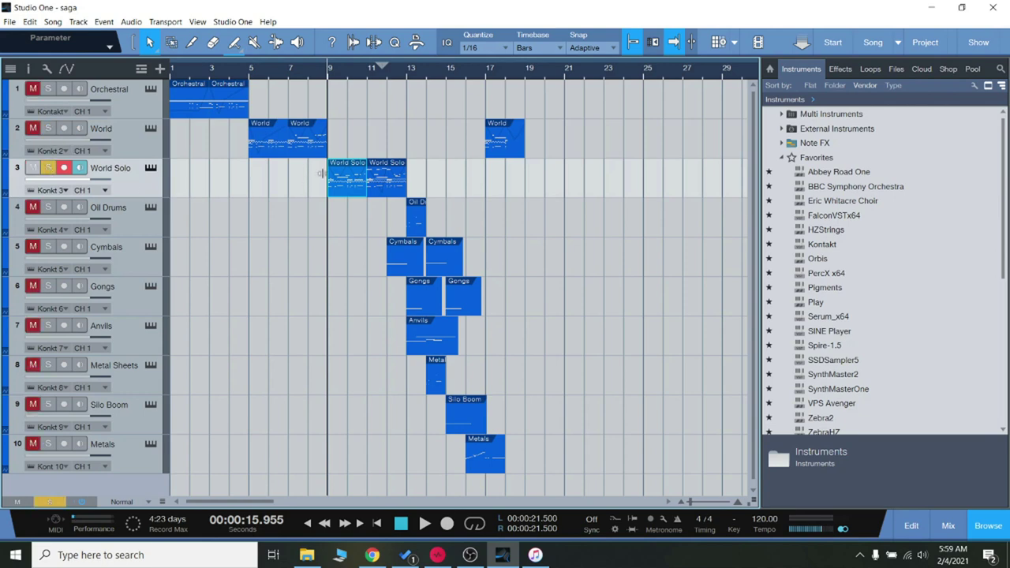
pyautogui.click(330, 74)
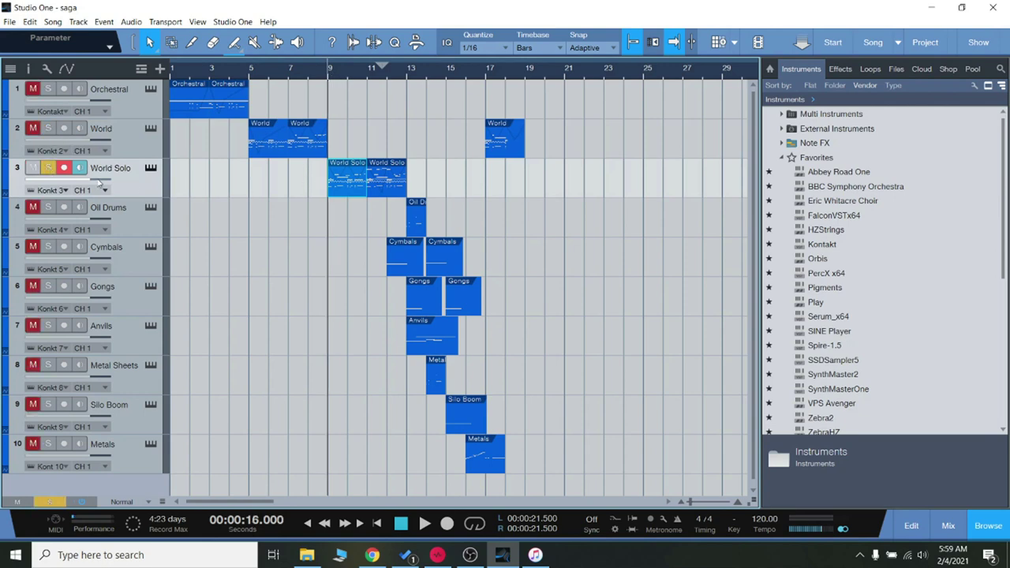
pyautogui.click(153, 168)
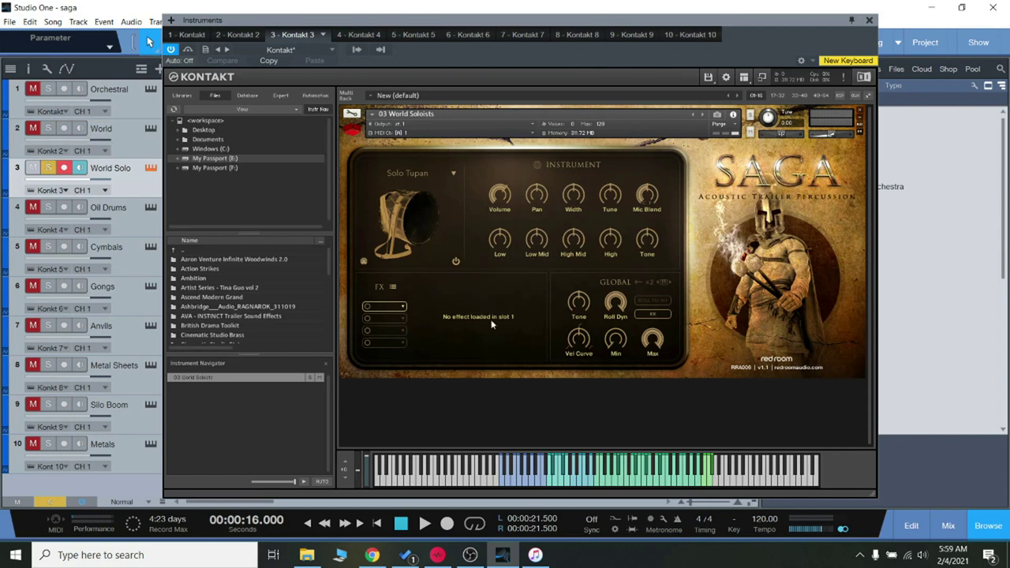
pyautogui.click(518, 484)
pyautogui.click(543, 484)
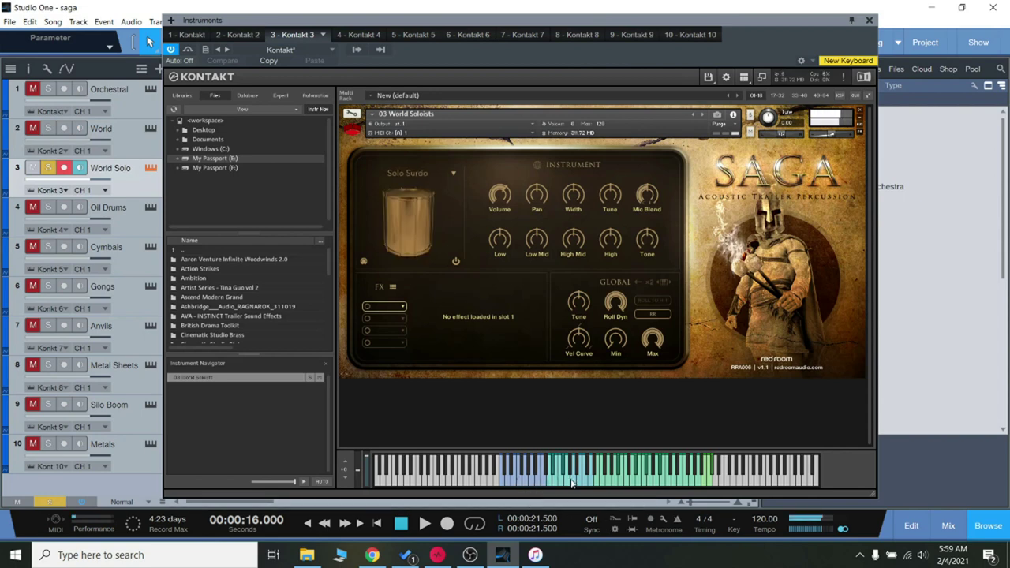
pyautogui.click(572, 484)
pyautogui.click(589, 484)
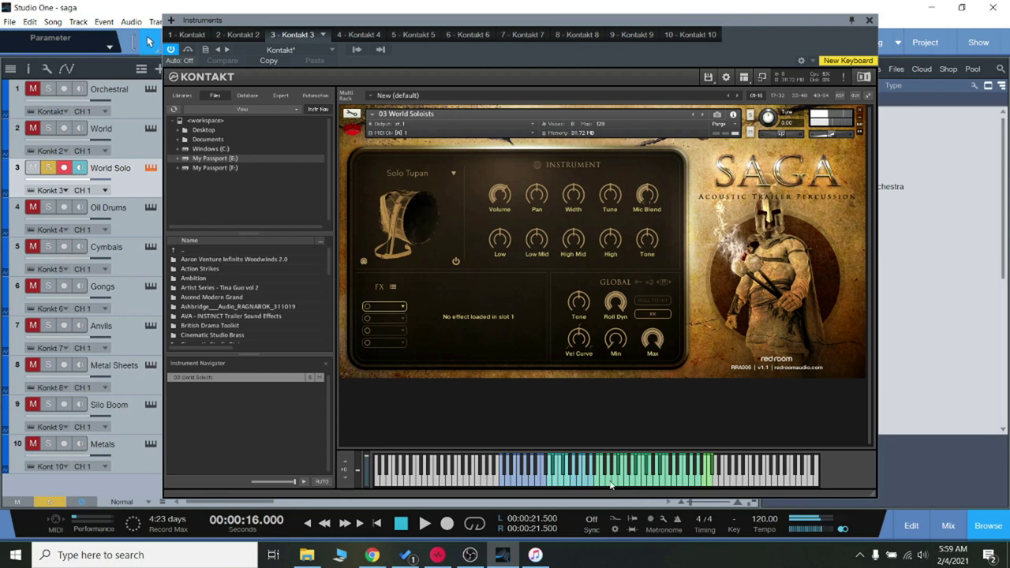
pyautogui.click(585, 483)
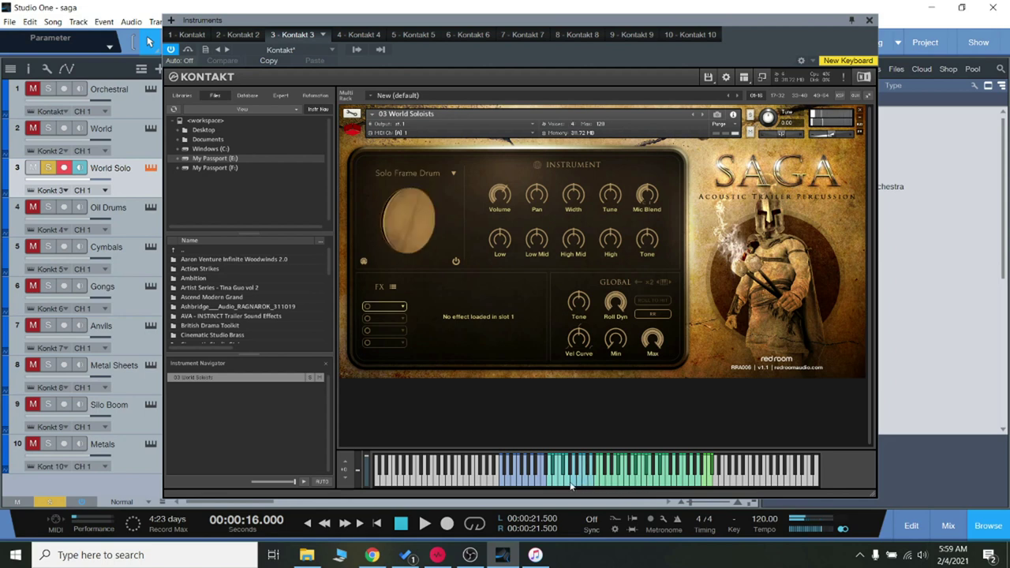
pyautogui.click(574, 484)
pyautogui.click(584, 485)
pyautogui.click(686, 476)
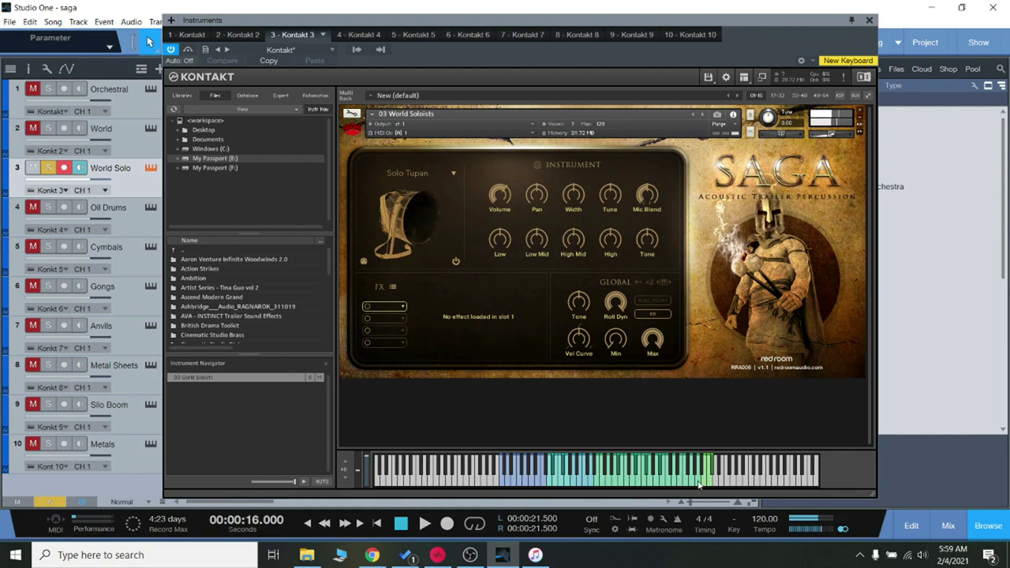
# - Open the World Solo part in the note editor with the velocity lane and play it briefly
pyautogui.click(870, 21)
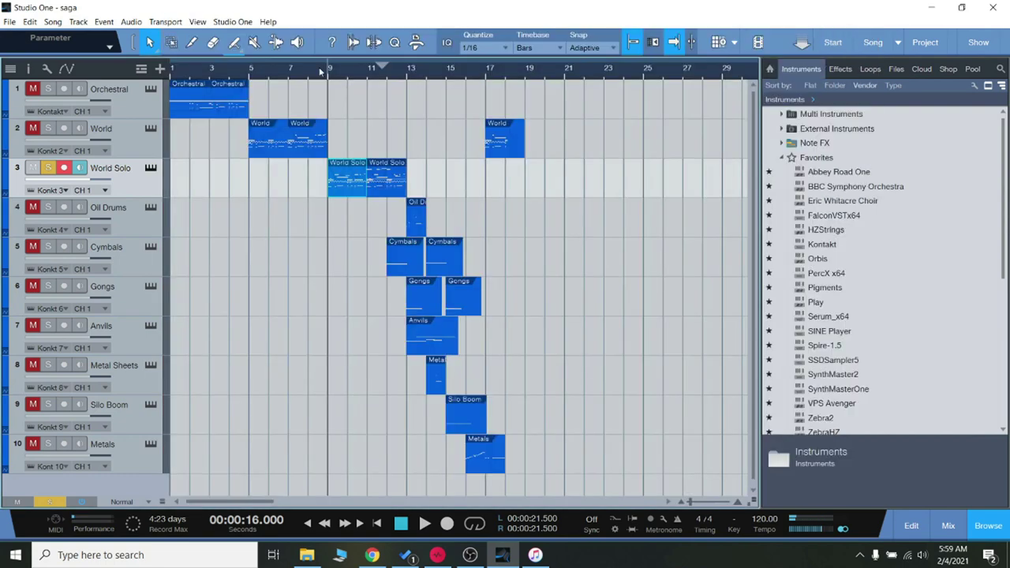
pyautogui.click(338, 172)
pyautogui.doubleClick(351, 179)
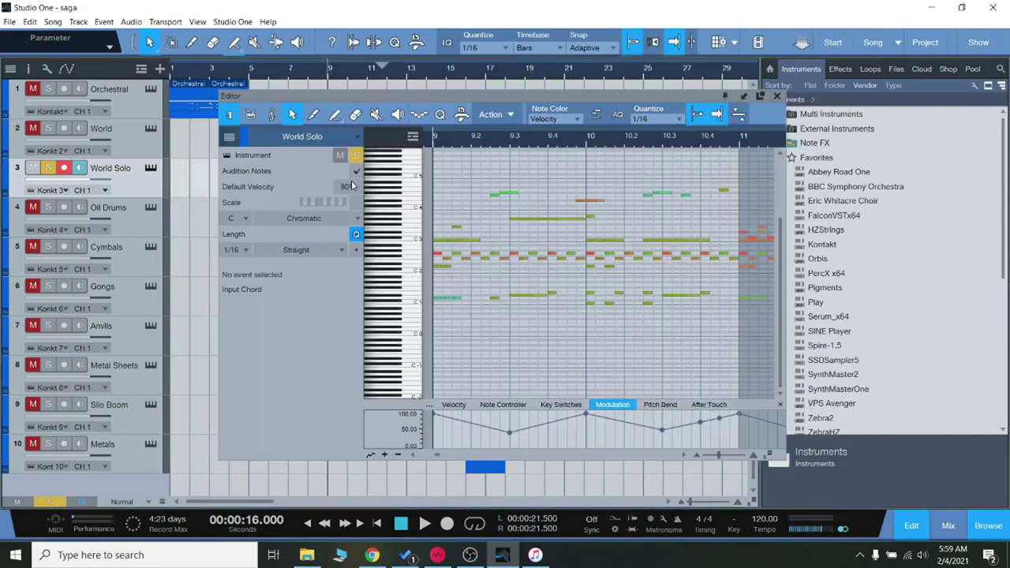
pyautogui.click(454, 405)
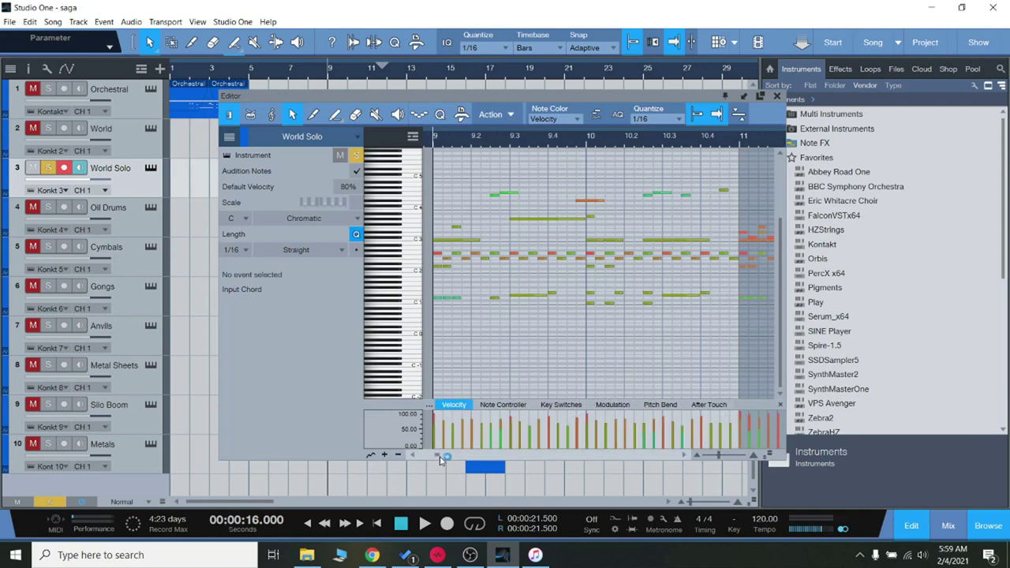
pyautogui.moveTo(442, 460); pyautogui.dragTo(432, 460)
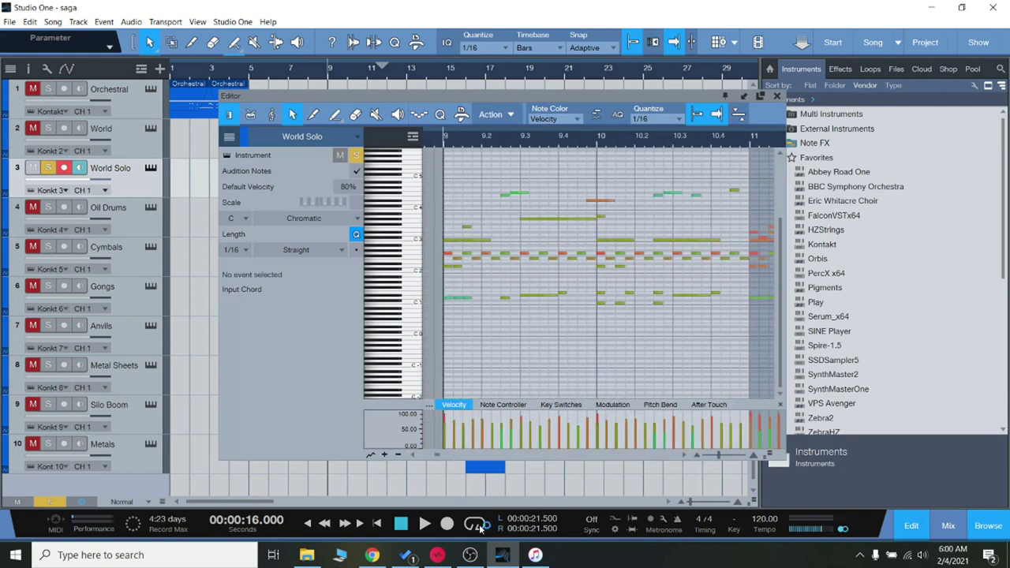
pyautogui.click(425, 524)
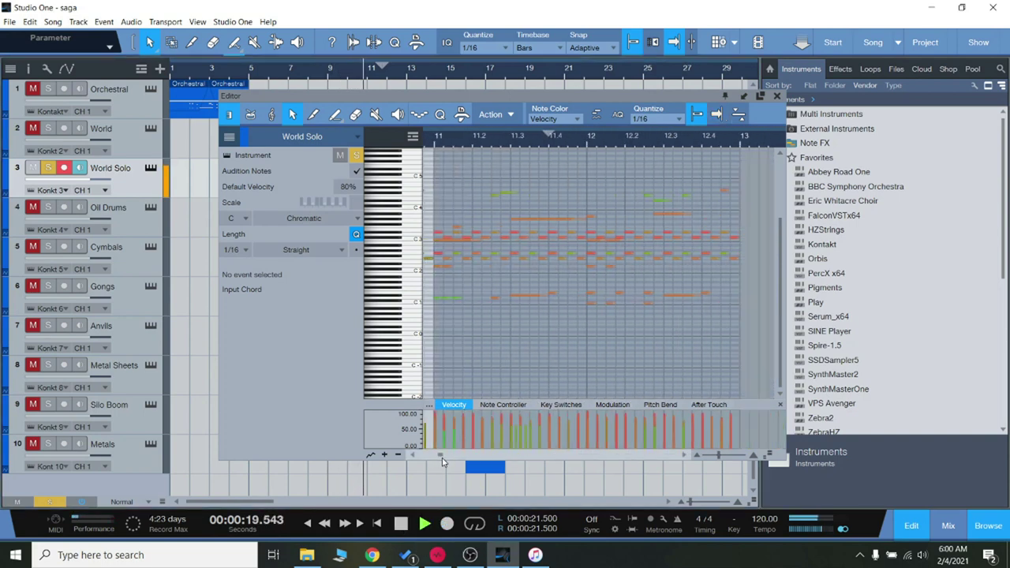
pyautogui.click(401, 524)
# - Show the modulation lane and play the World Solo passage from bar 11.3 twice
pyautogui.click(452, 151)
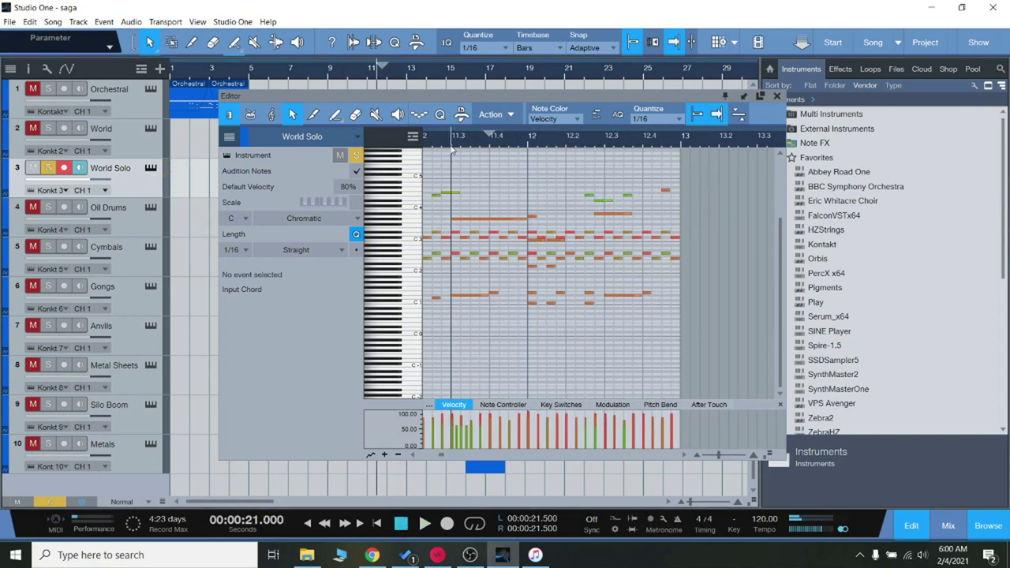
pyautogui.click(612, 404)
pyautogui.press('space')
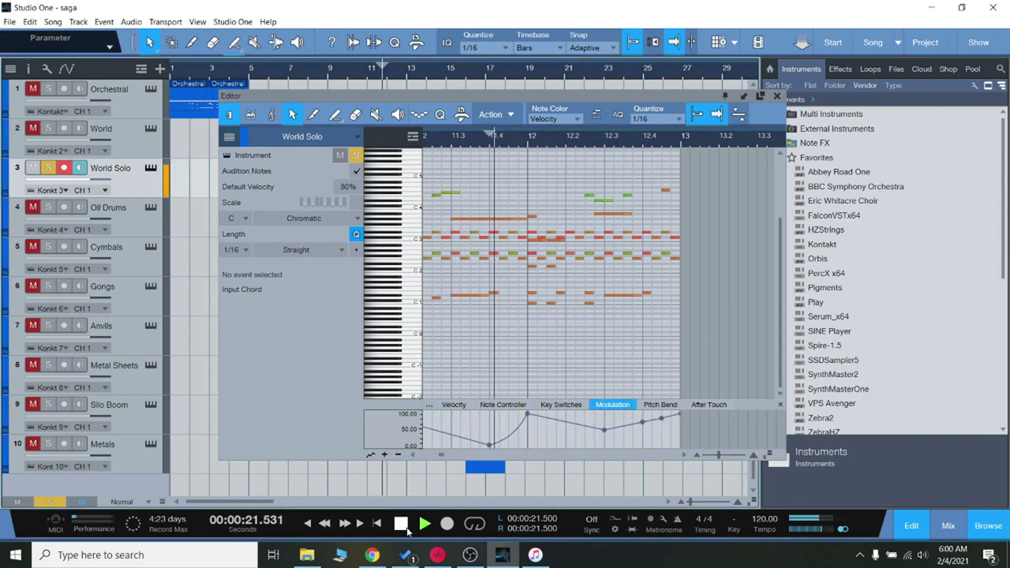
pyautogui.click(400, 524)
pyautogui.click(400, 524)
pyautogui.press('space')
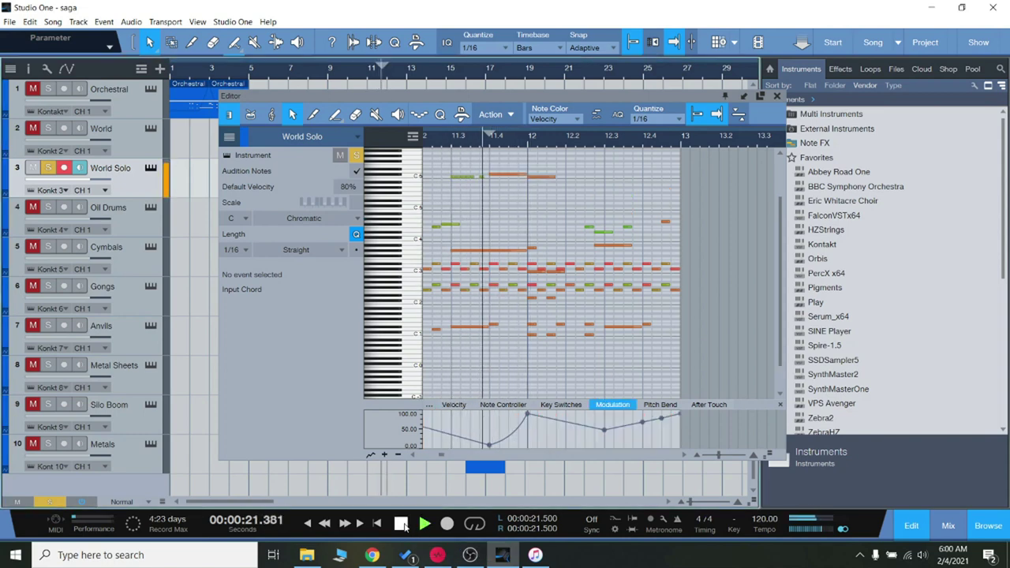
pyautogui.click(401, 524)
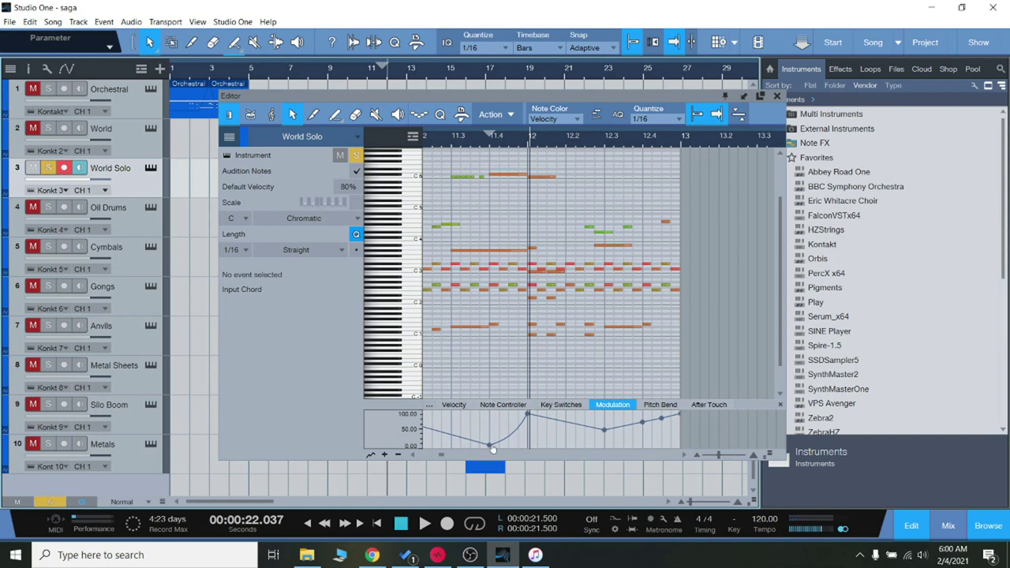
# - Replay from bar 11.3 and stop at bar 12
pyautogui.click(453, 144)
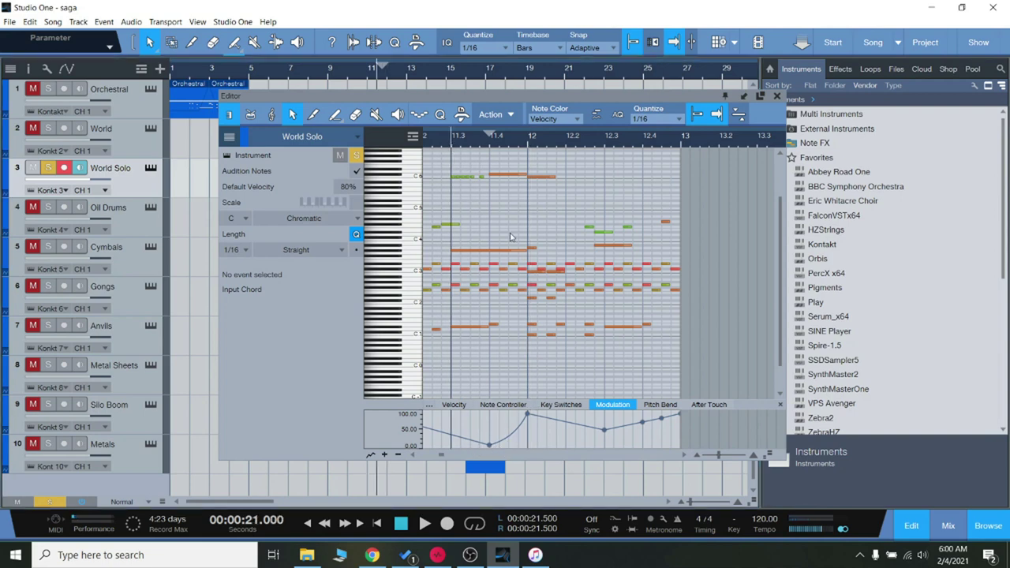
pyautogui.click(424, 526)
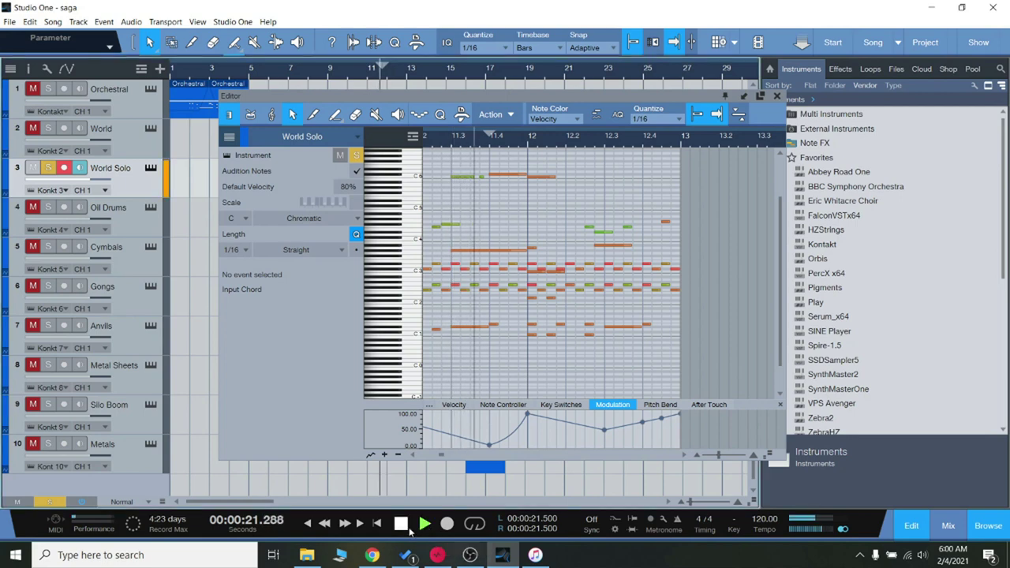
pyautogui.click(406, 525)
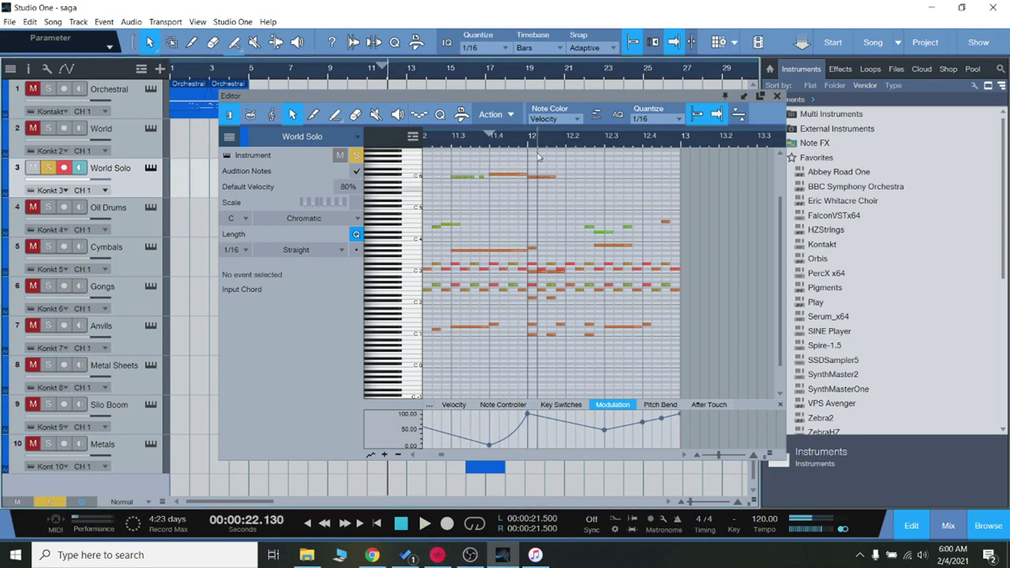
pyautogui.hscroll(-2, 443, 463)
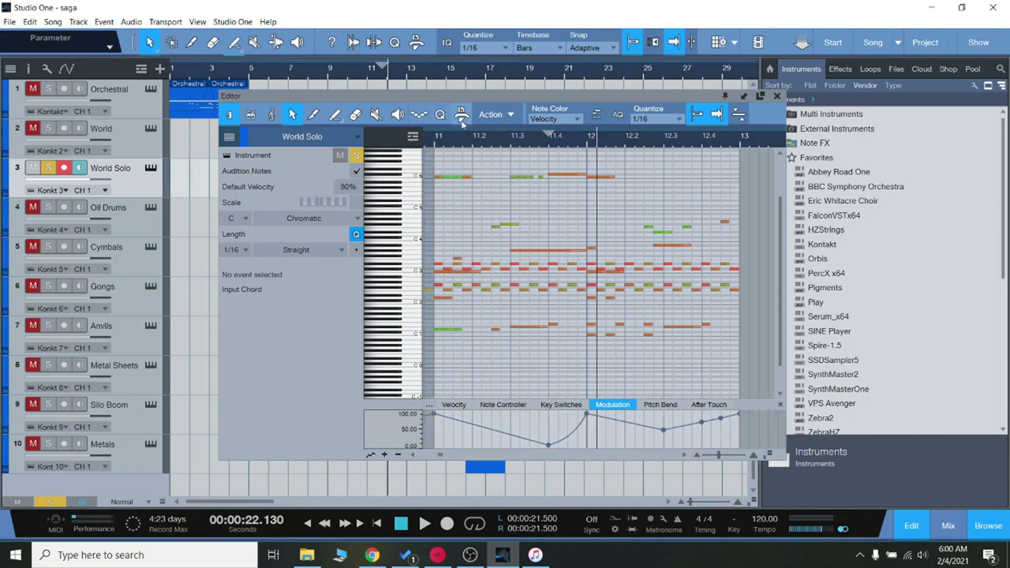
# - Play the World Solo part once more, stop, and close the note editor
pyautogui.click(424, 525)
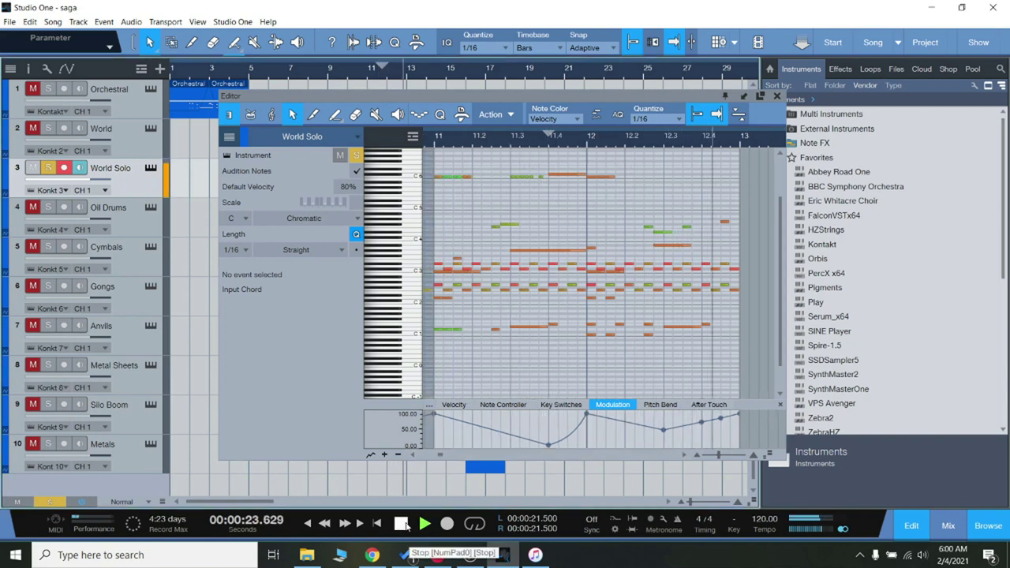
pyautogui.click(400, 526)
pyautogui.click(776, 96)
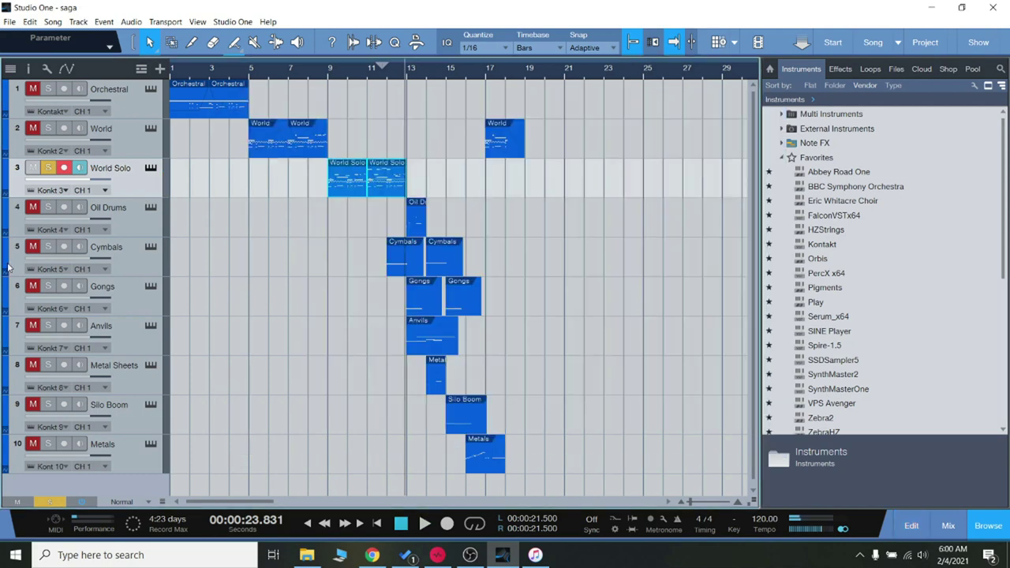
# - Move the solo from World Solo to Oil Drums, Cymbals, Gongs, Anvils, Metal Sheets, Silo Boom and Metals
pyautogui.click(48, 207)
pyautogui.click(48, 167)
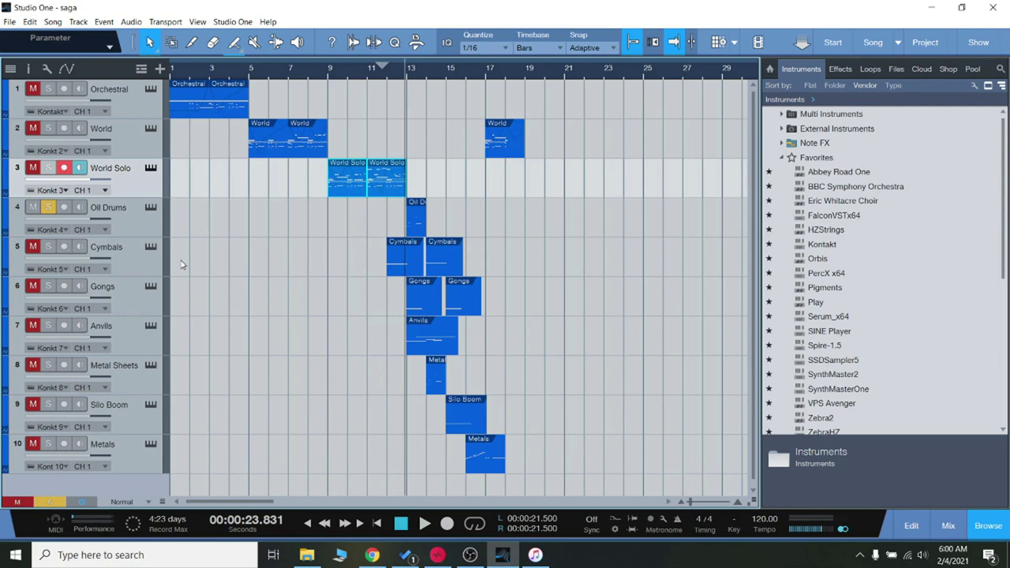
pyautogui.click(48, 246)
pyautogui.click(48, 286)
pyautogui.click(48, 325)
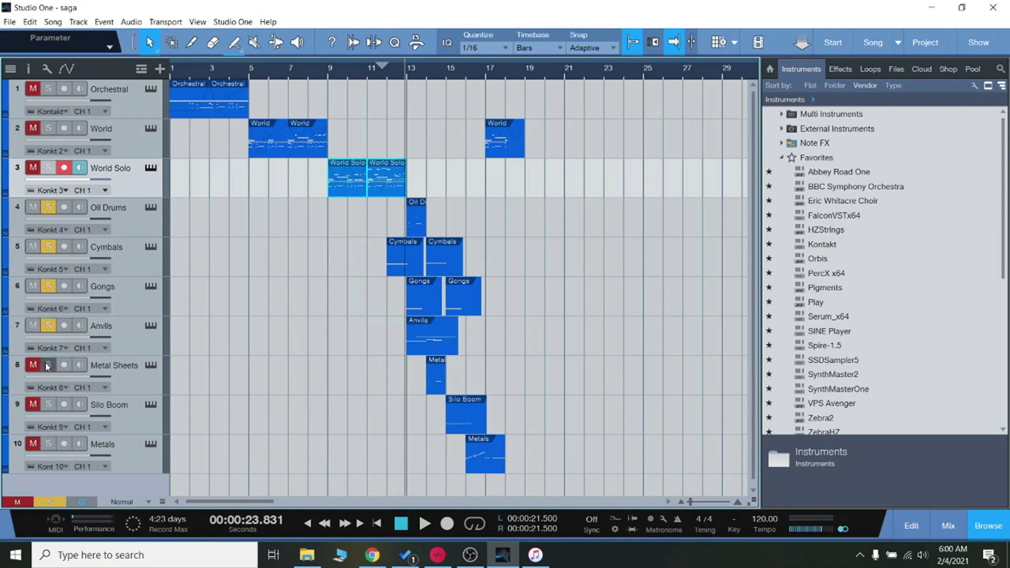
pyautogui.click(48, 364)
pyautogui.click(48, 404)
pyautogui.click(49, 443)
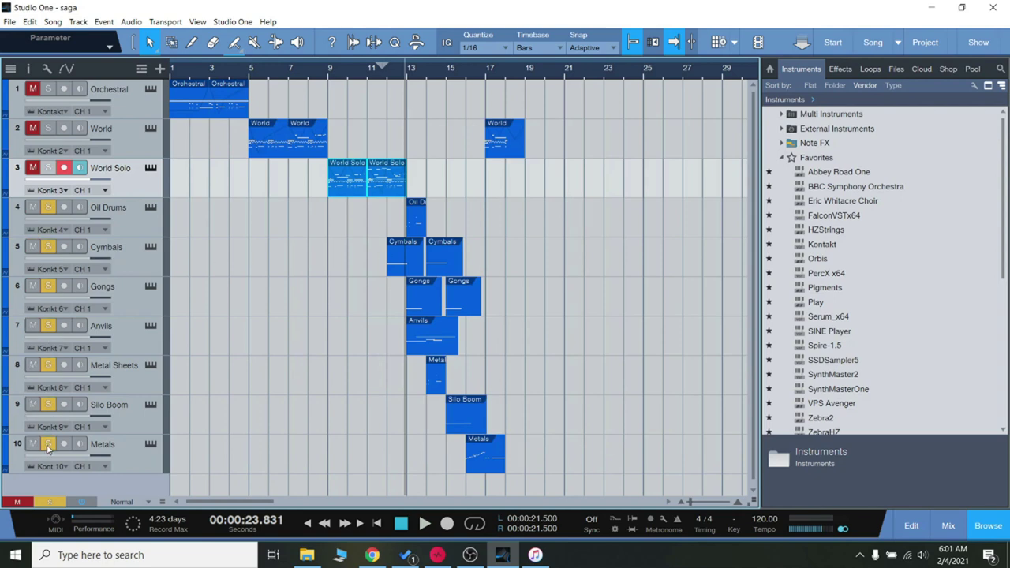
# - Check the World instrument window, then set the playhead back to 21.5 seconds
pyautogui.click(151, 130)
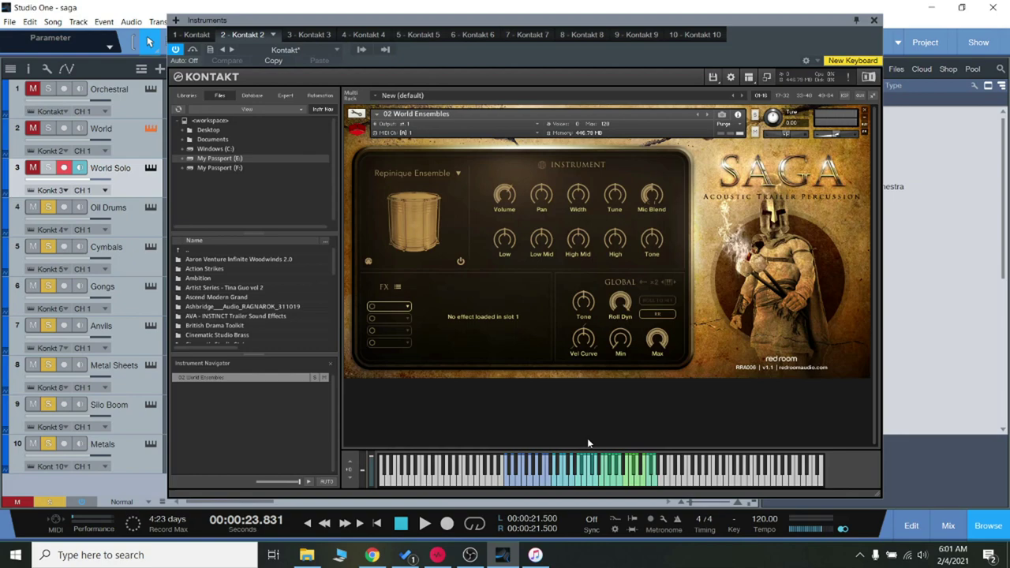
pyautogui.click(874, 21)
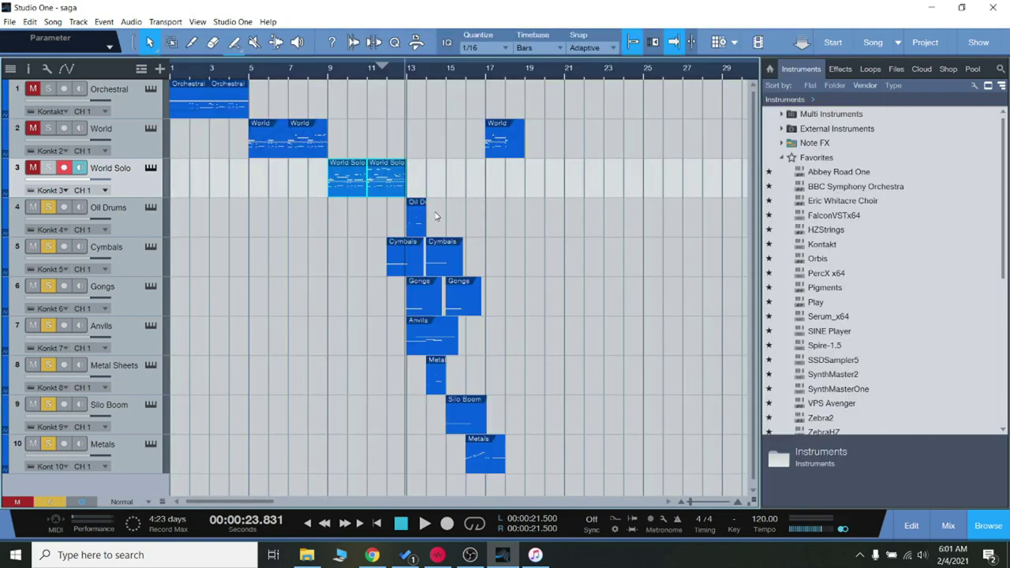
pyautogui.scroll(-1, 427, 196)
pyautogui.click(385, 73)
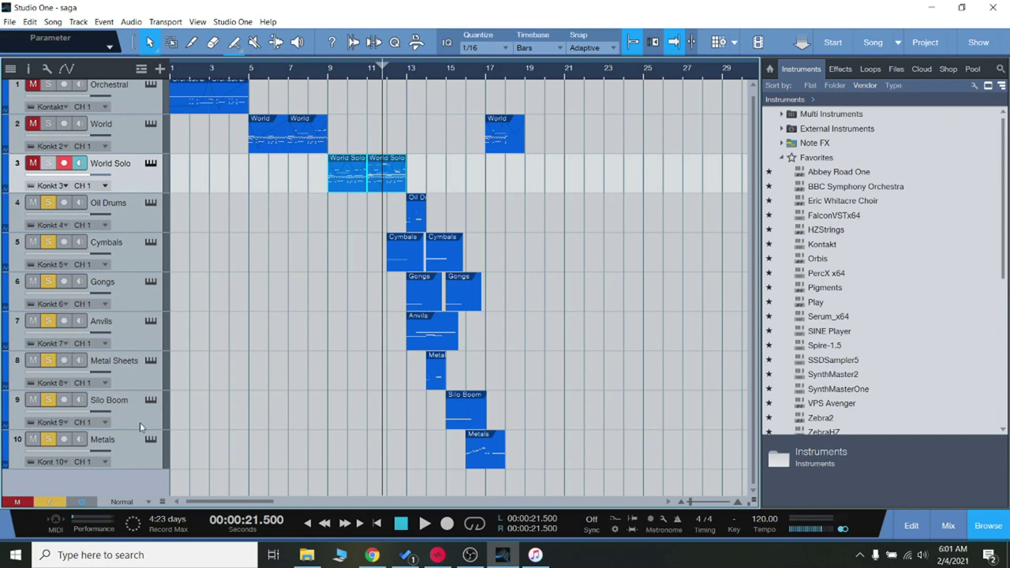
# - Set the playhead at 22 seconds, check the Cymbals instrument, and play the soloed tracks briefly
pyautogui.click(387, 76)
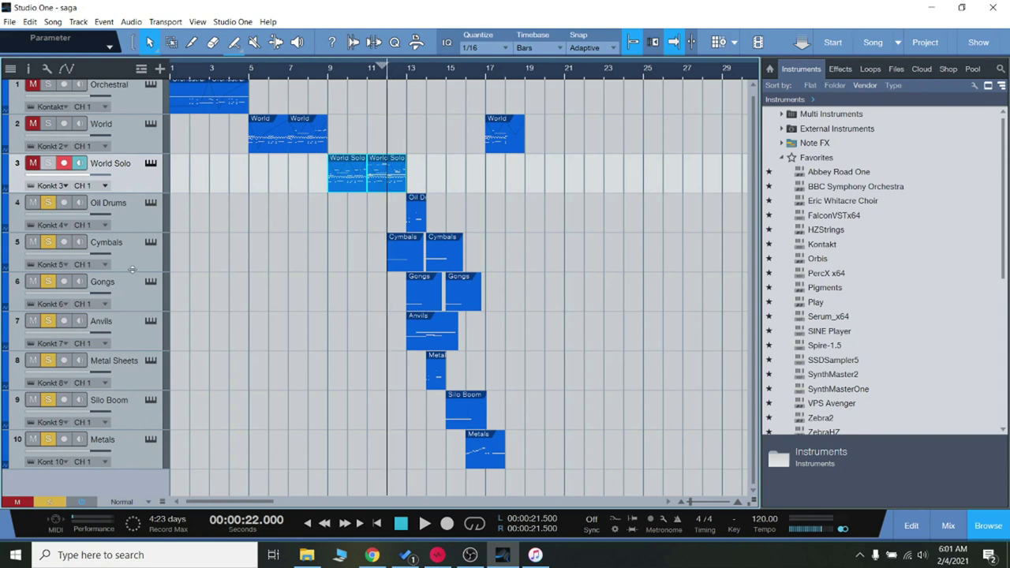
pyautogui.click(150, 243)
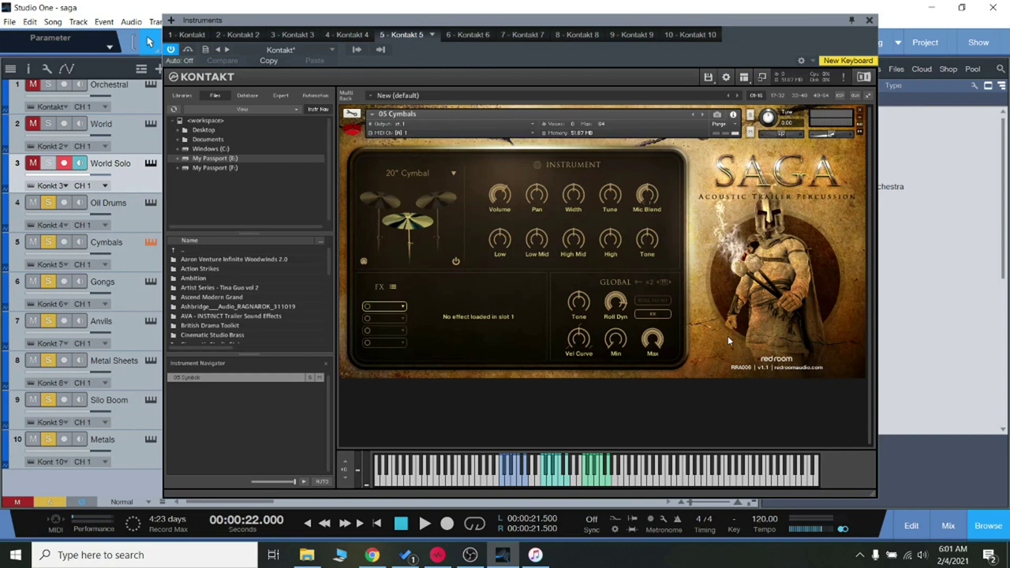
pyautogui.click(868, 20)
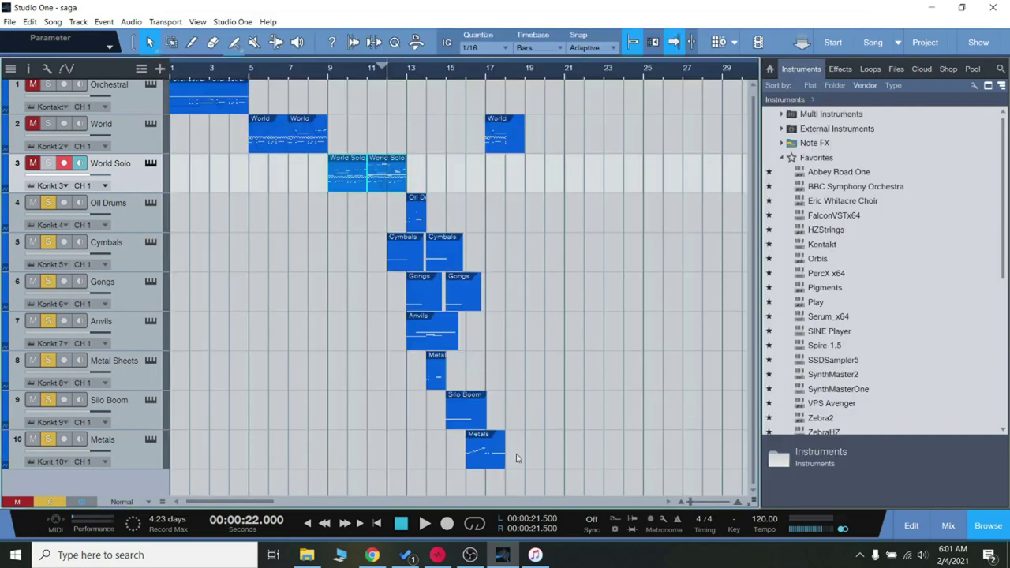
pyautogui.click(424, 524)
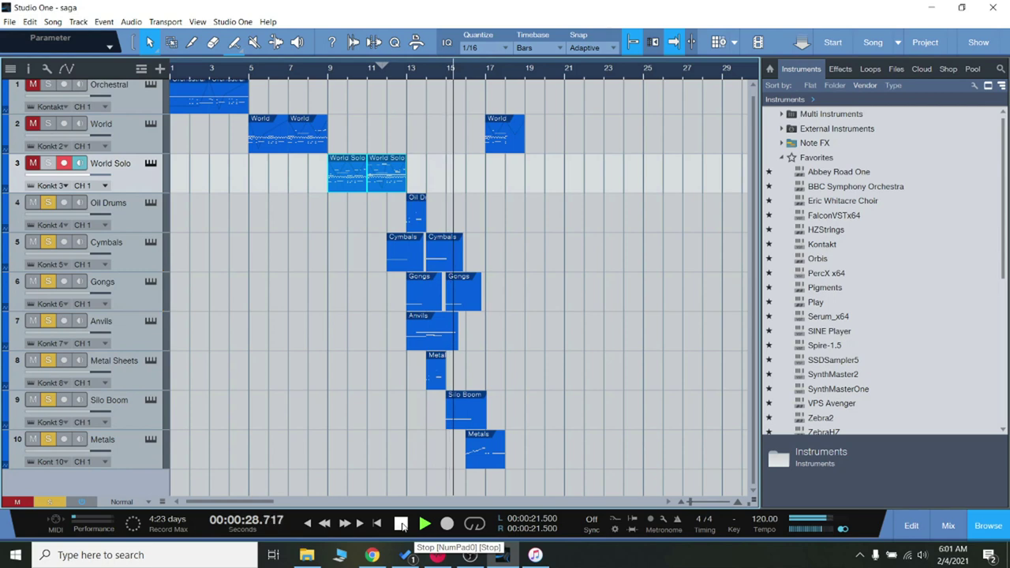
pyautogui.click(401, 526)
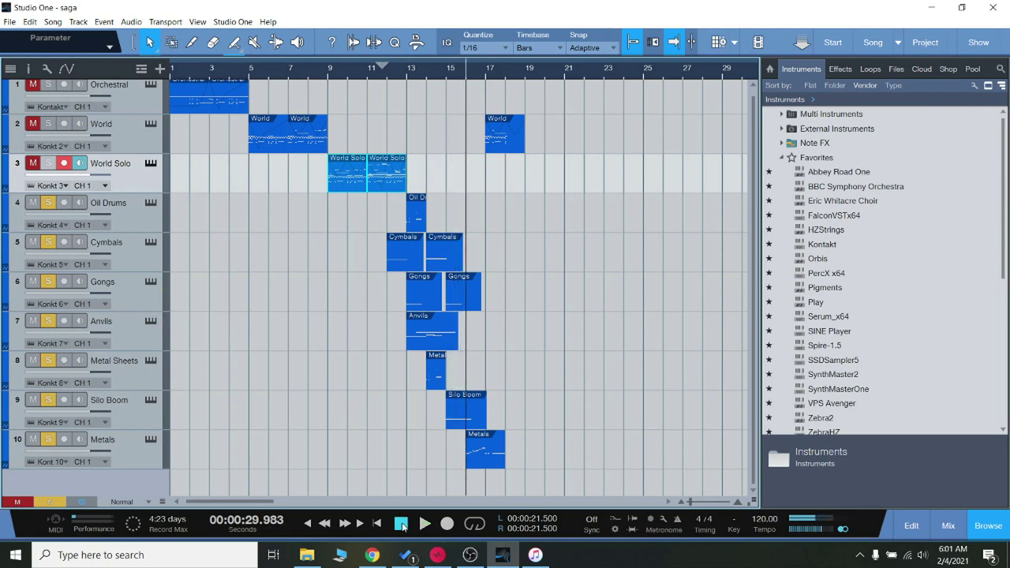
# - Clear all solos, solo Metal Sheets and Anvils, and place the playhead at bar 14
pyautogui.click(387, 75)
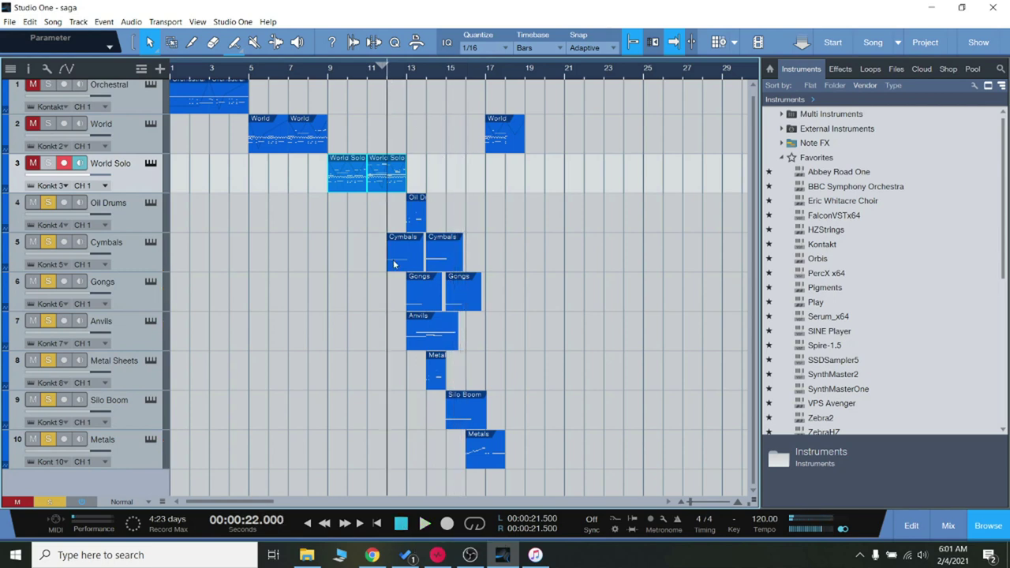
pyautogui.click(49, 502)
pyautogui.click(48, 360)
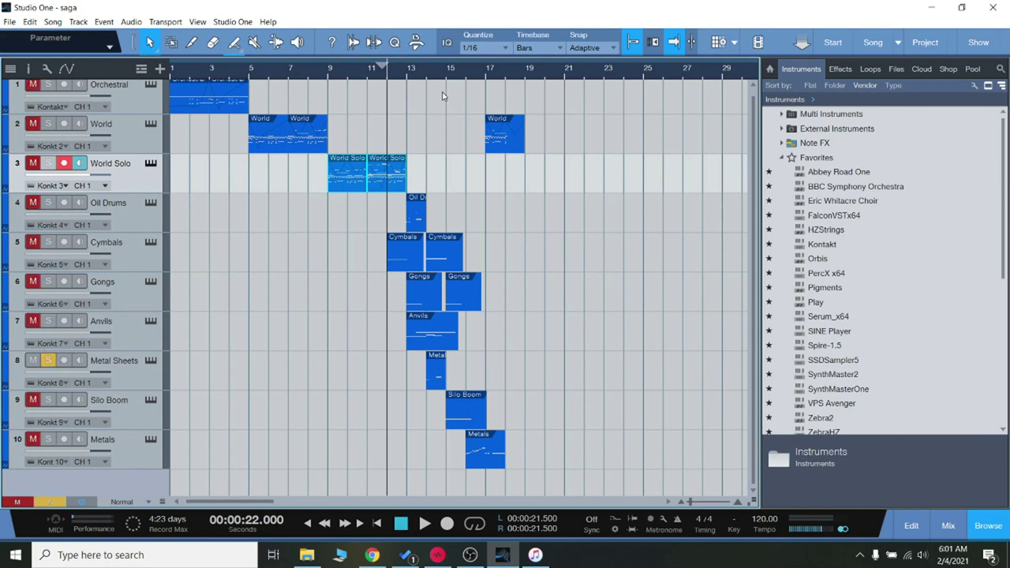
pyautogui.click(406, 75)
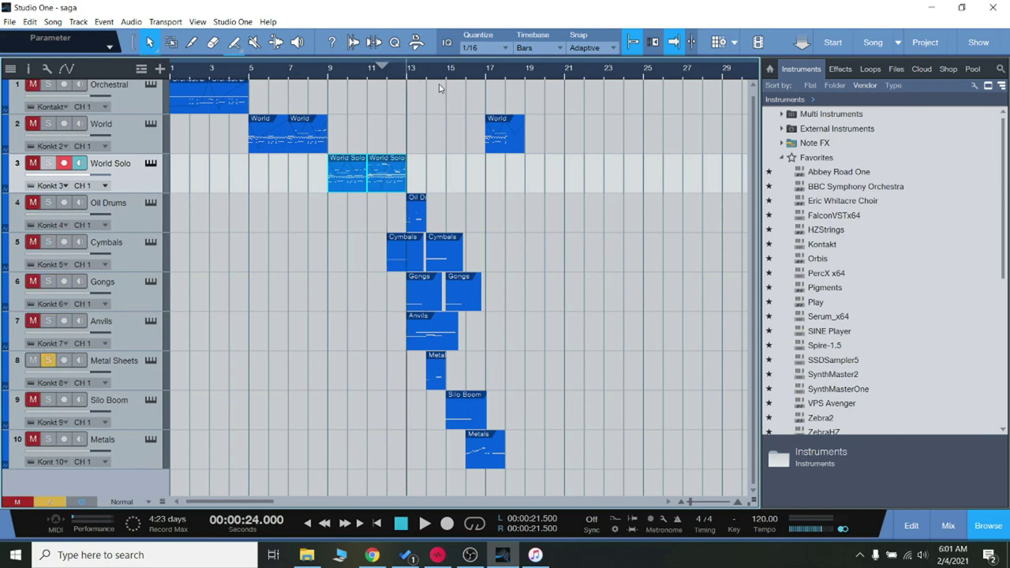
pyautogui.click(427, 75)
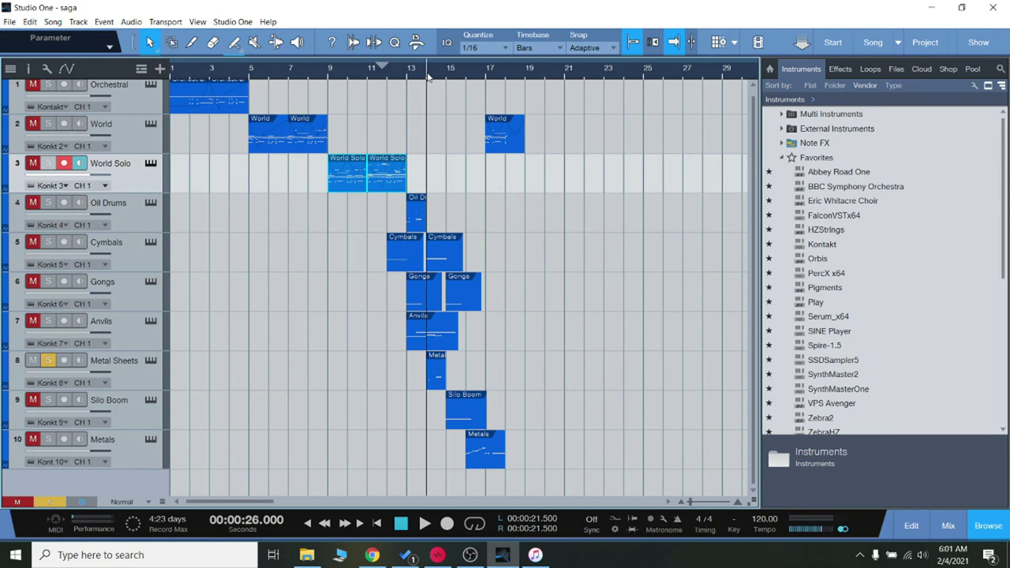
pyautogui.click(48, 320)
# - Play the soloed tracks from bar 14 twice, stopping each time
pyautogui.click(425, 524)
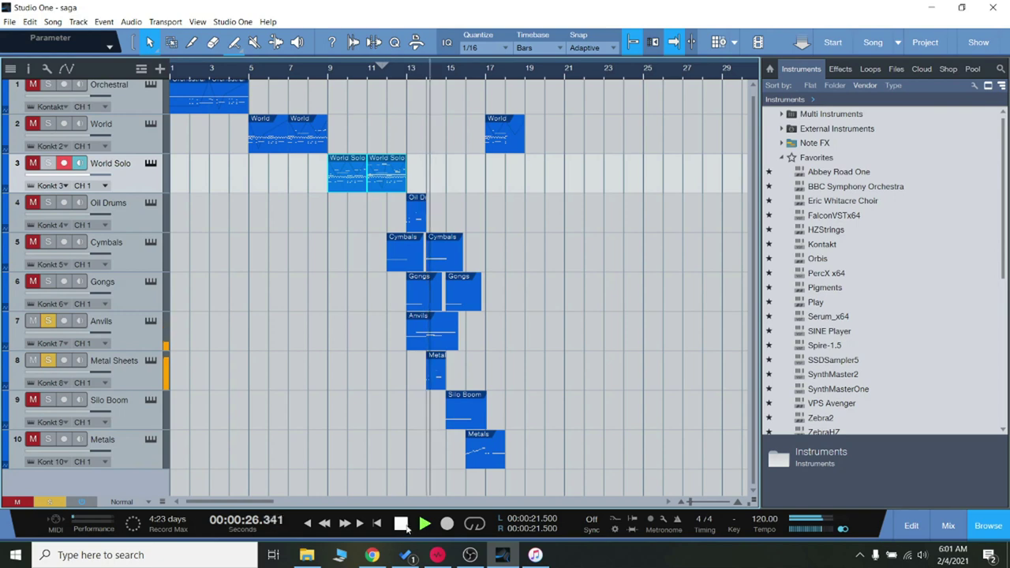
pyautogui.click(401, 524)
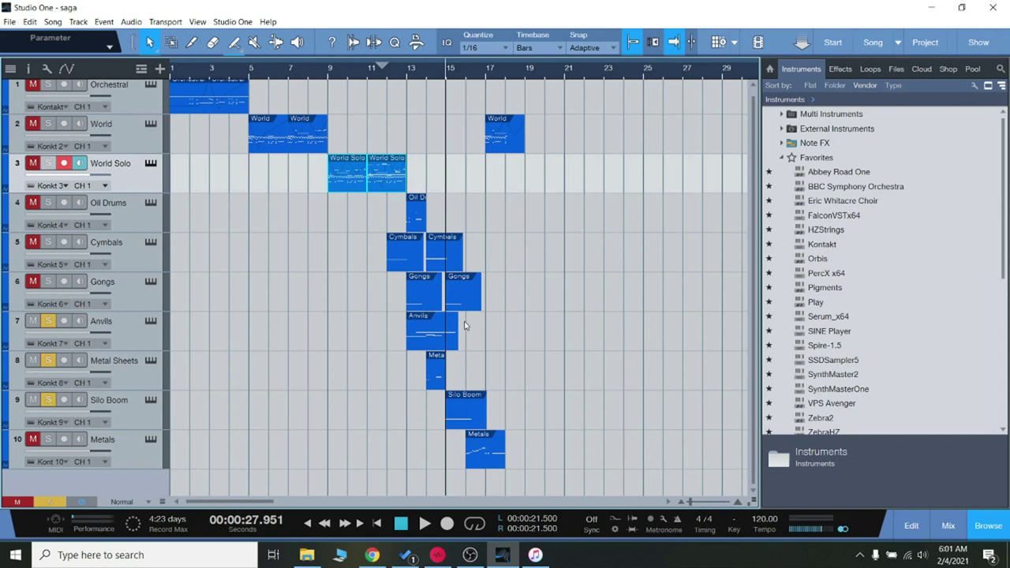
pyautogui.click(424, 524)
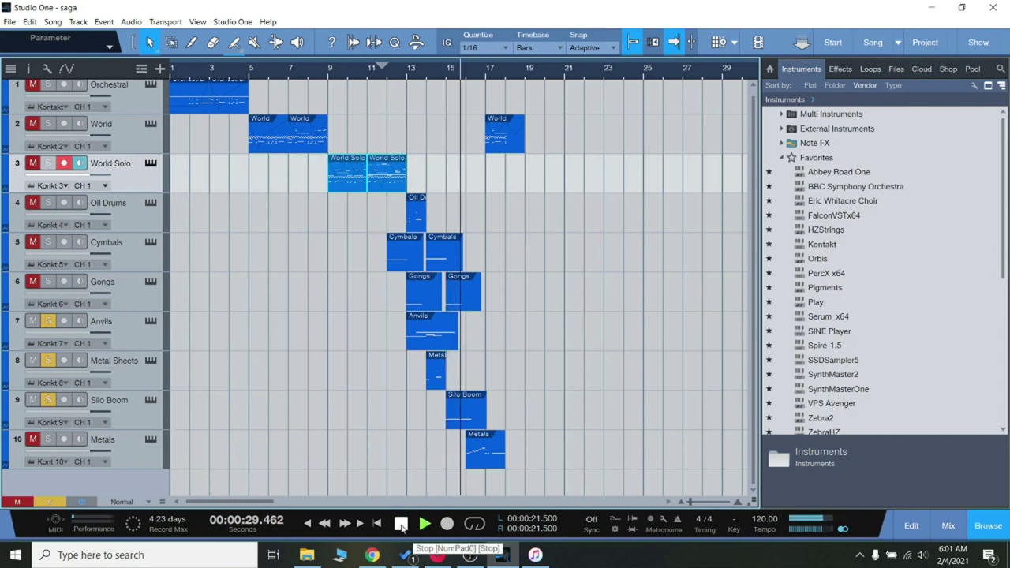
pyautogui.click(402, 523)
# - View the Silo Boom notes in the editor, close it, and solo Gongs, Cymbals and Oil Drums
pyautogui.doubleClick(462, 416)
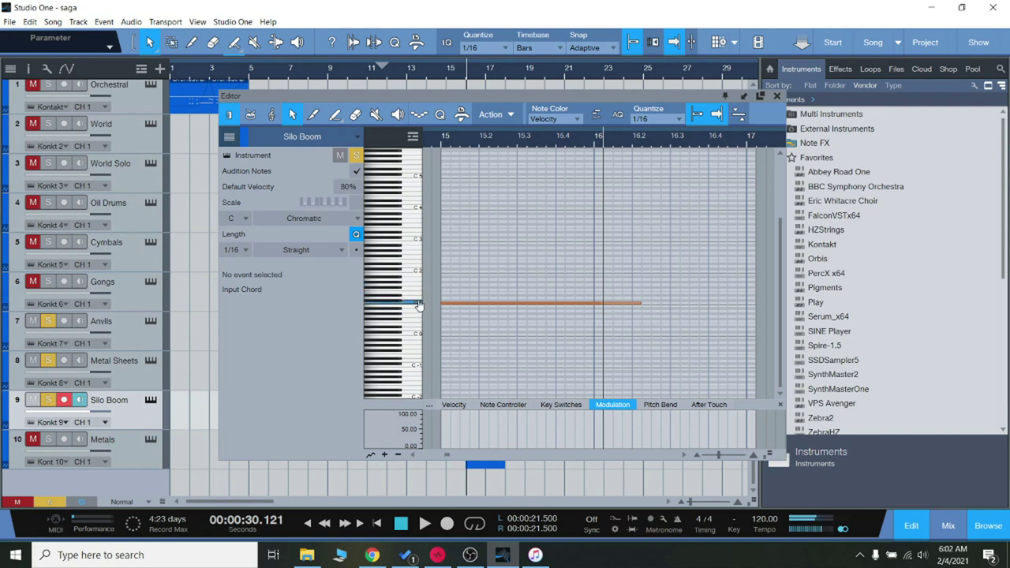
pyautogui.click(776, 96)
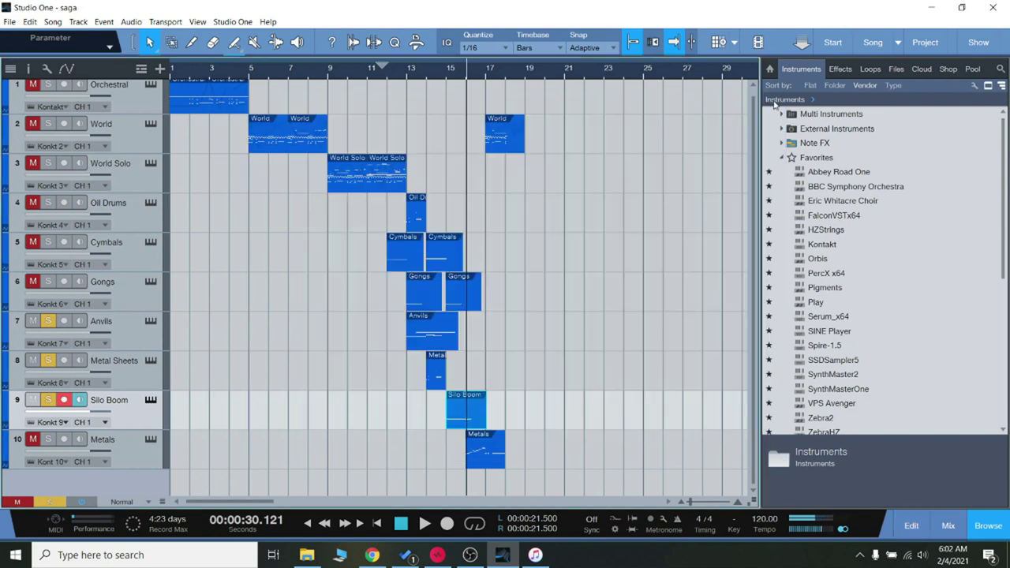
pyautogui.click(48, 280)
pyautogui.click(47, 242)
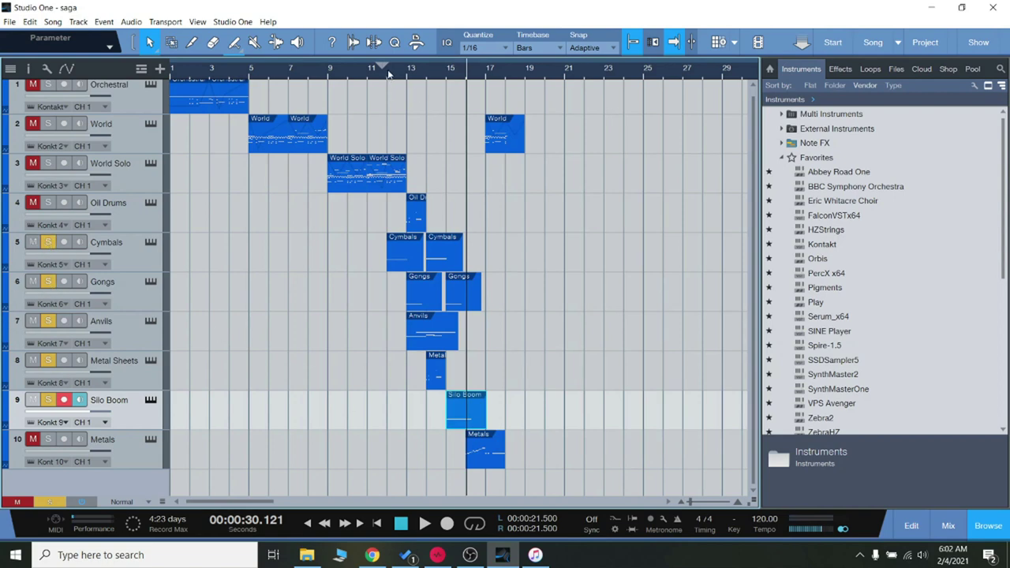
pyautogui.click(47, 202)
# - Audition an Oil Drums note in Kontakt, solo Metals, and play from bar 16
pyautogui.click(150, 203)
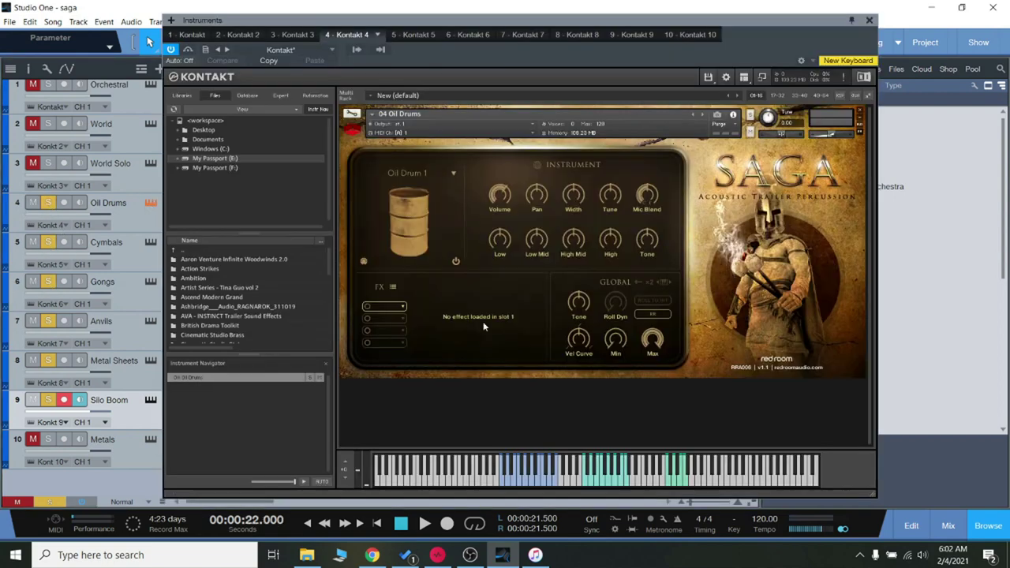
pyautogui.click(527, 483)
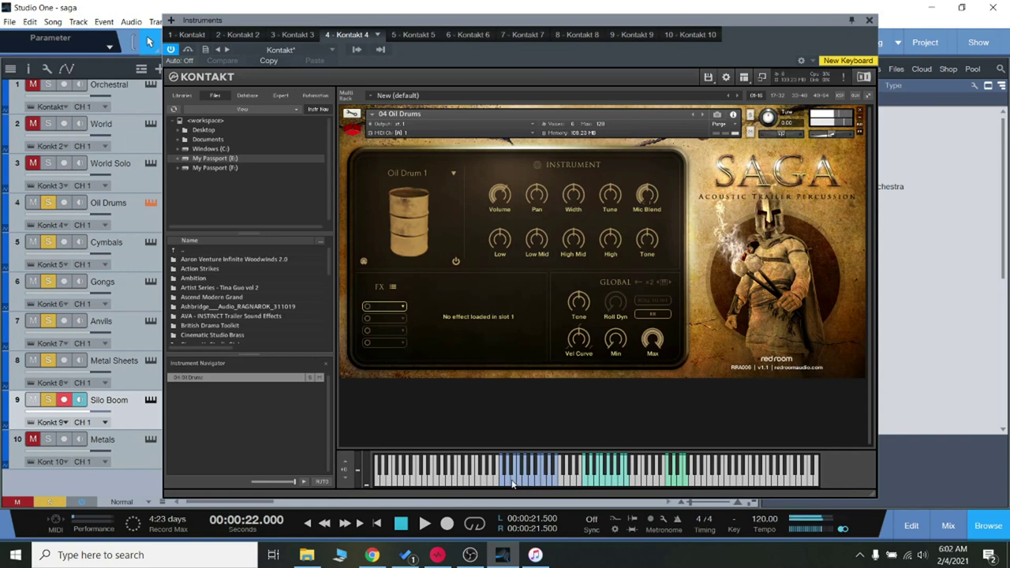
pyautogui.click(869, 20)
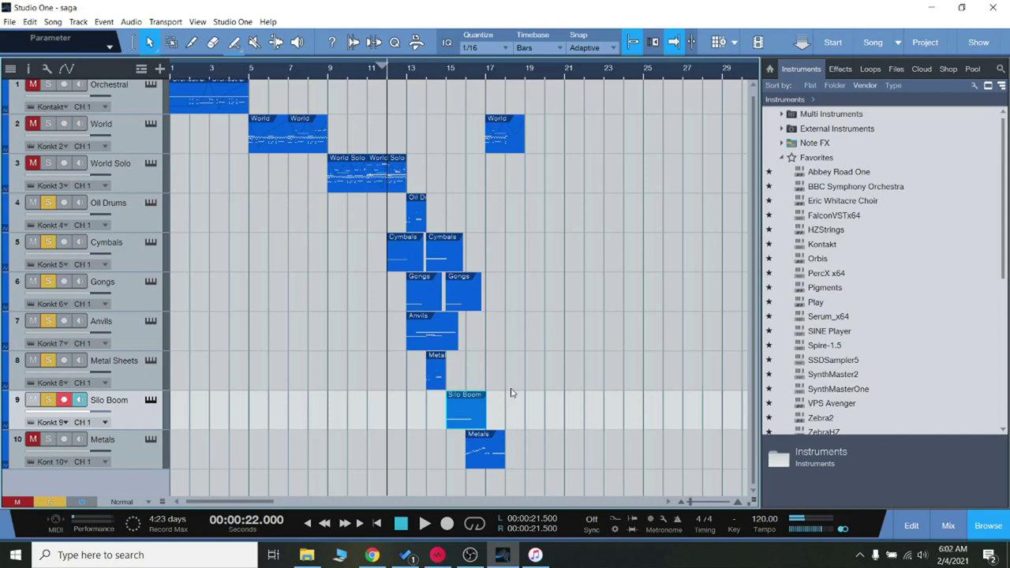
pyautogui.click(47, 441)
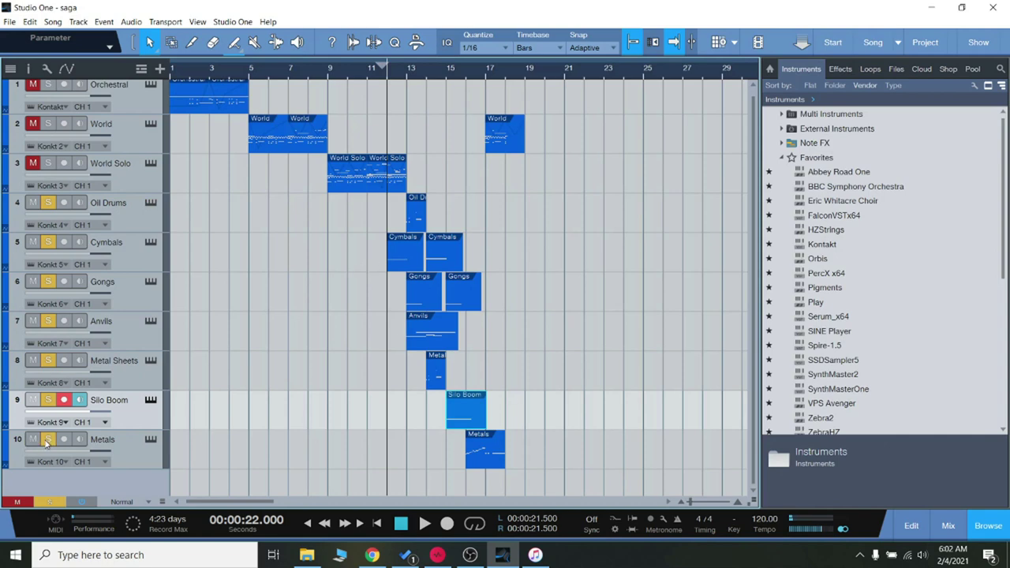
pyautogui.click(471, 82)
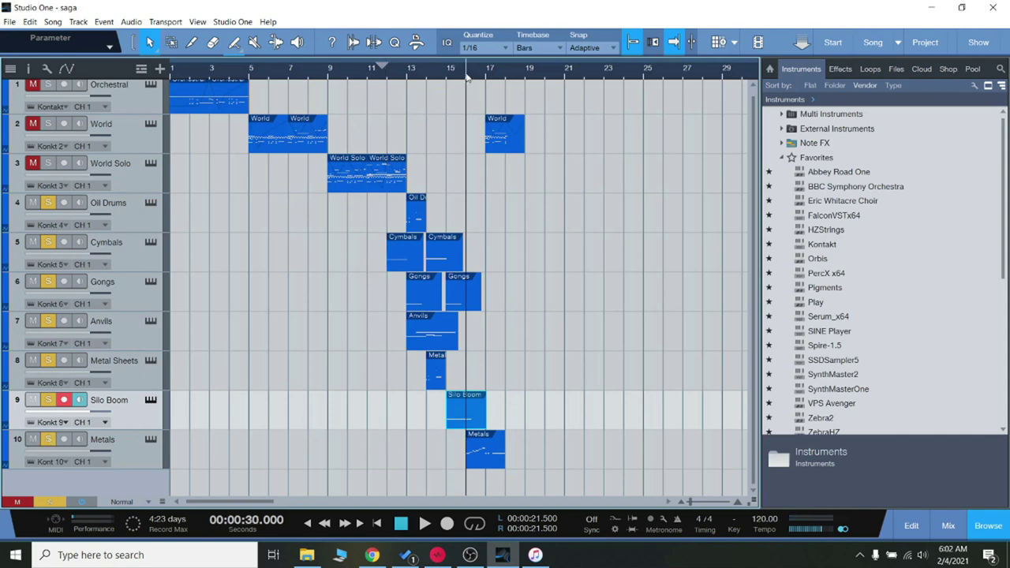
pyautogui.click(425, 523)
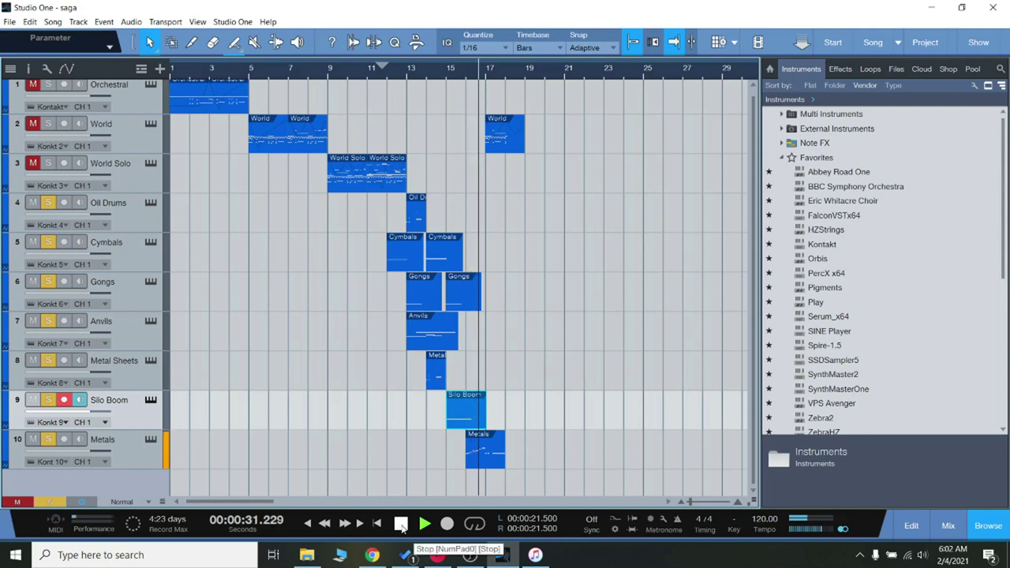
# - Stop playback and check the Metals part's note velocities in the Editor
pyautogui.click(402, 526)
pyautogui.doubleClick(479, 447)
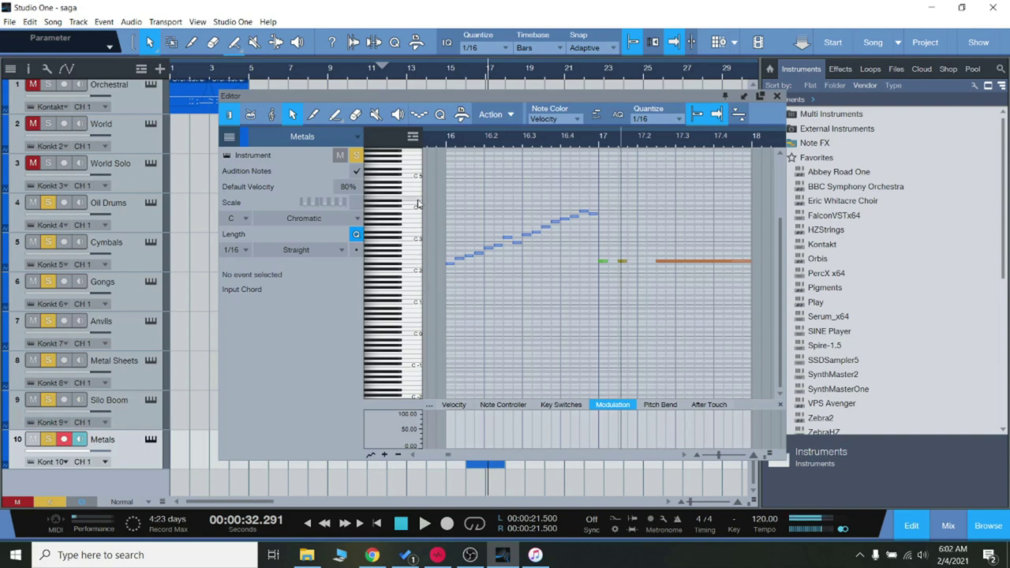
pyautogui.click(452, 405)
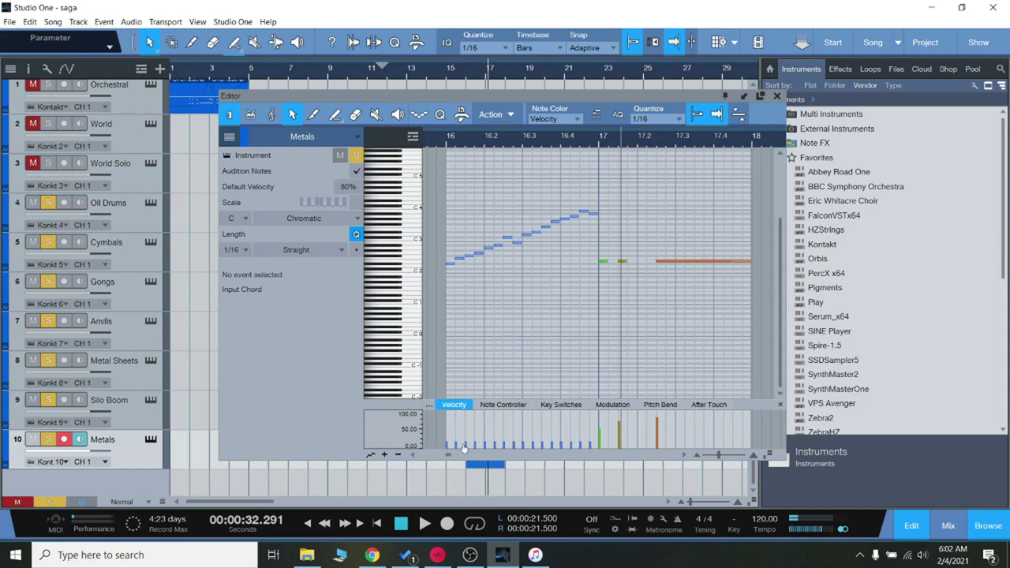
pyautogui.click(777, 97)
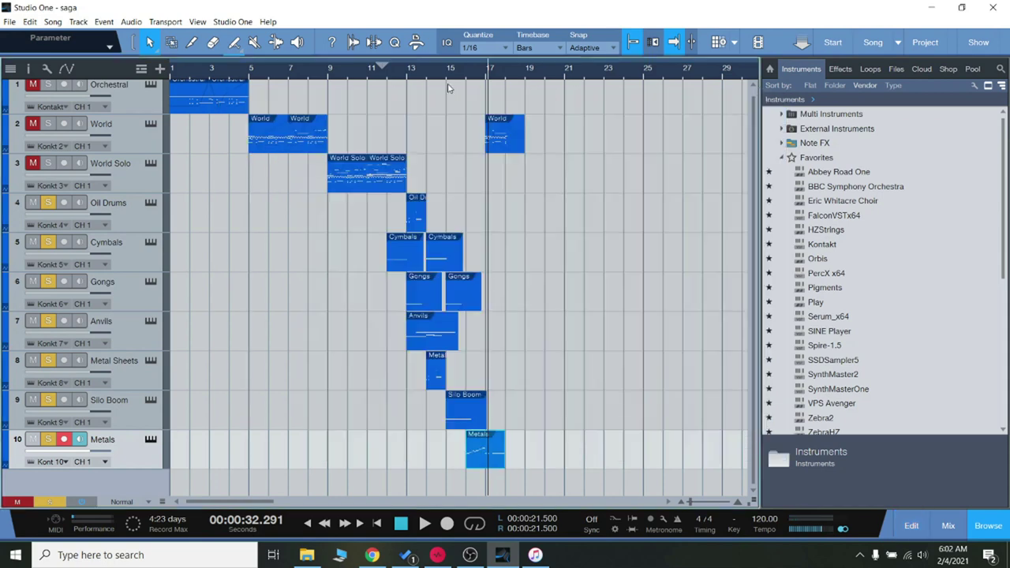
# - Return the playhead to the song start and clear all track solos and mutes
pyautogui.click(406, 77)
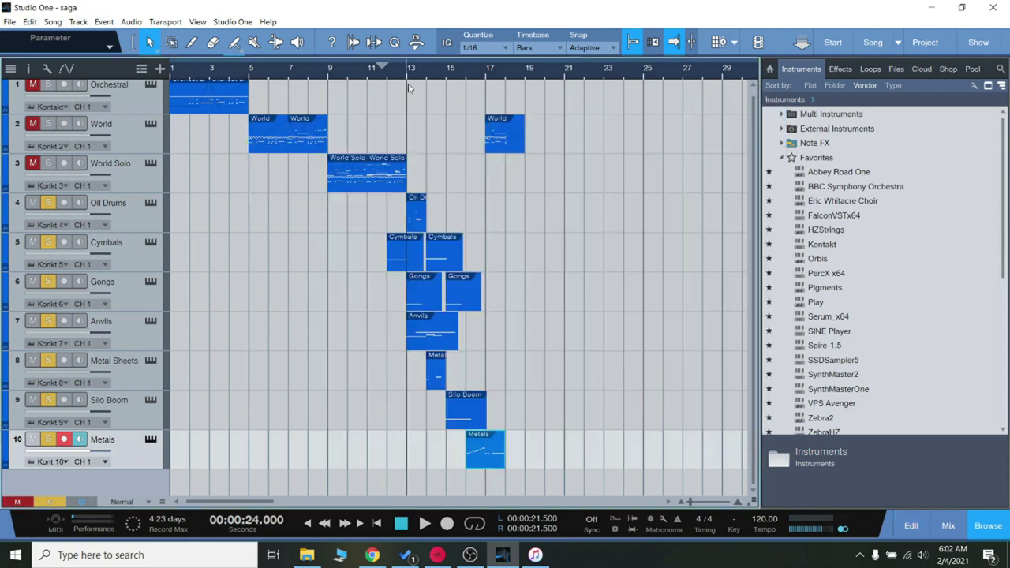
pyautogui.click(308, 526)
pyautogui.hotkey('shift', 's')
pyautogui.hotkey('shift', 'm')
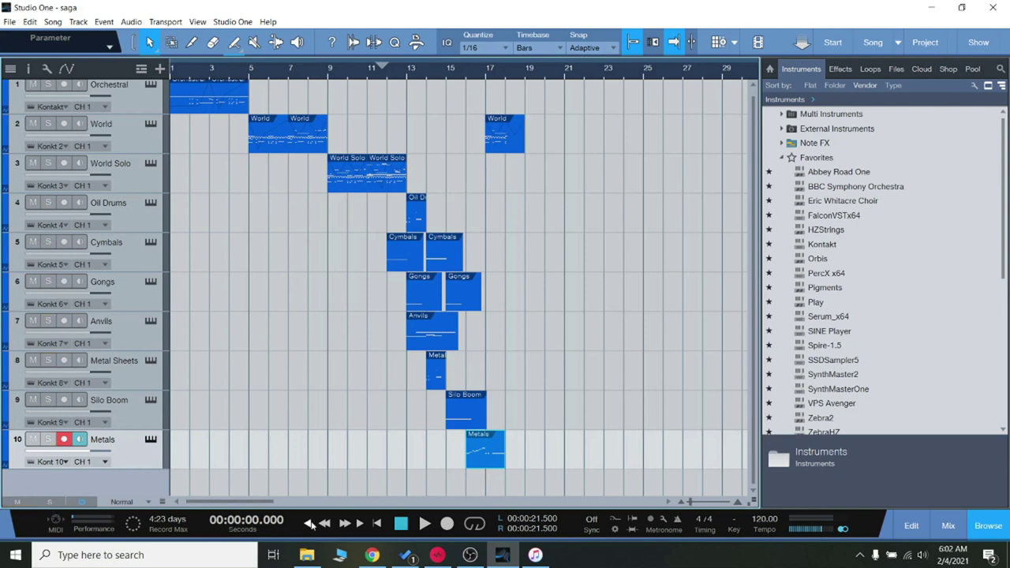
# - Open the Orchestral track's Kontakt instrument window, nudge it left, then close it
pyautogui.scroll(1, 288, 392)
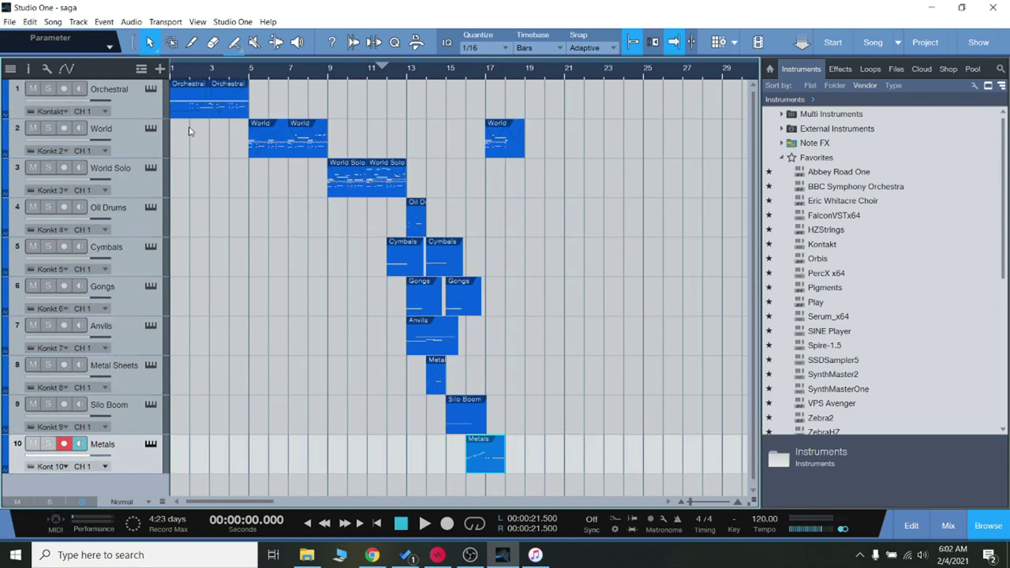
pyautogui.click(149, 89)
pyautogui.moveTo(582, 16); pyautogui.dragTo(560, 14)
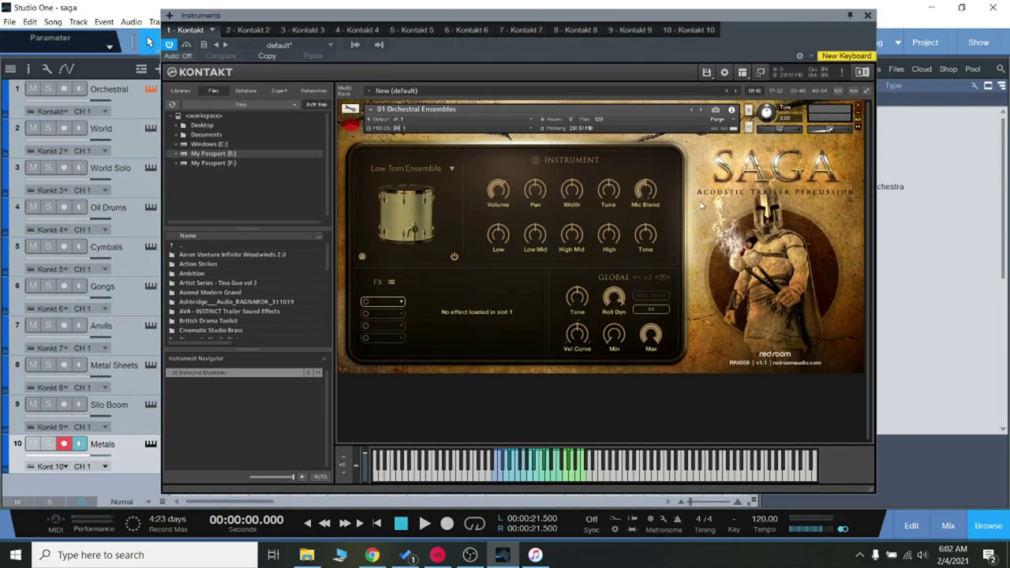
pyautogui.click(868, 17)
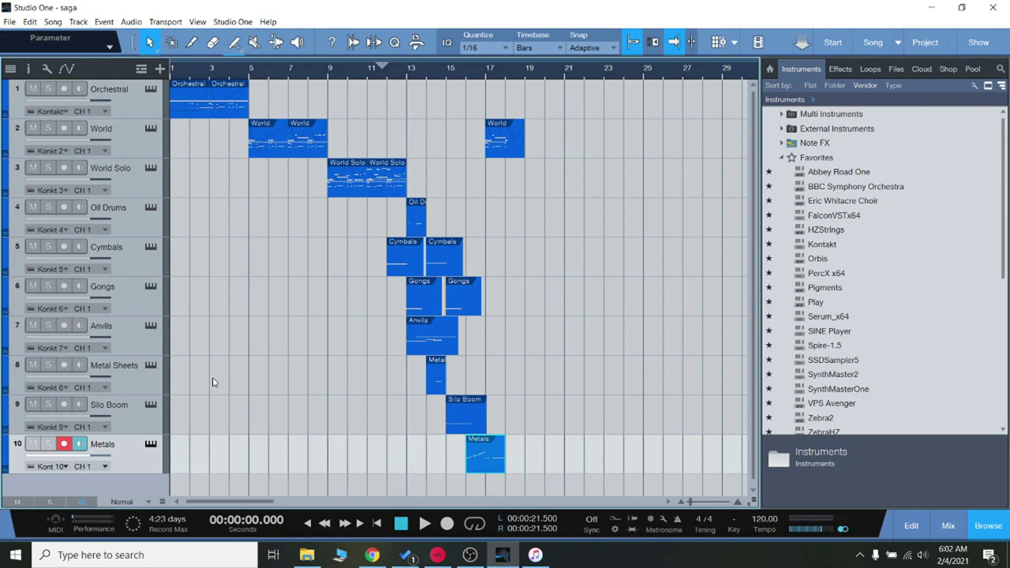
# - Show the Console with channels for all ten Kontakt tracks and the Main output
pyautogui.click(948, 526)
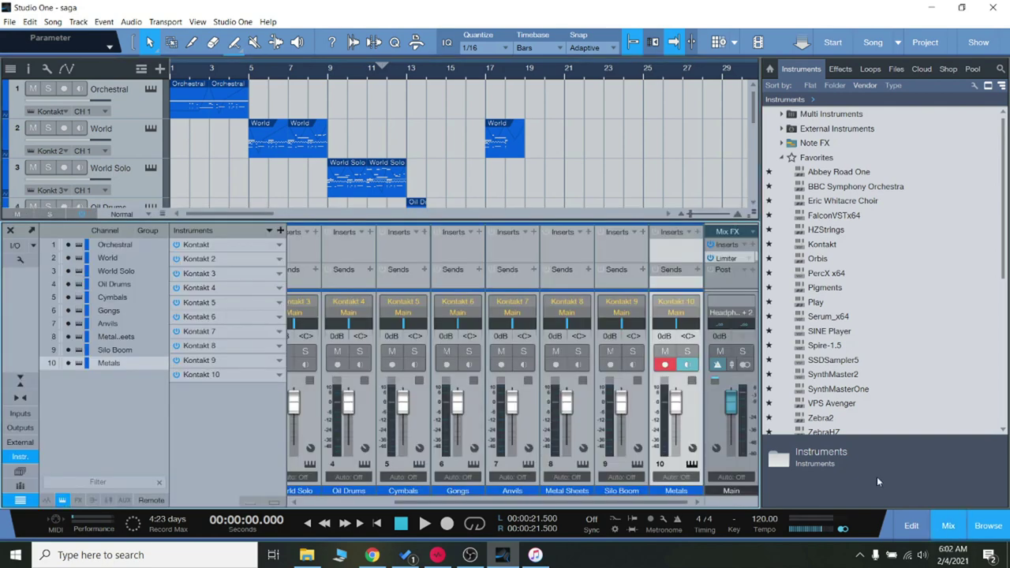